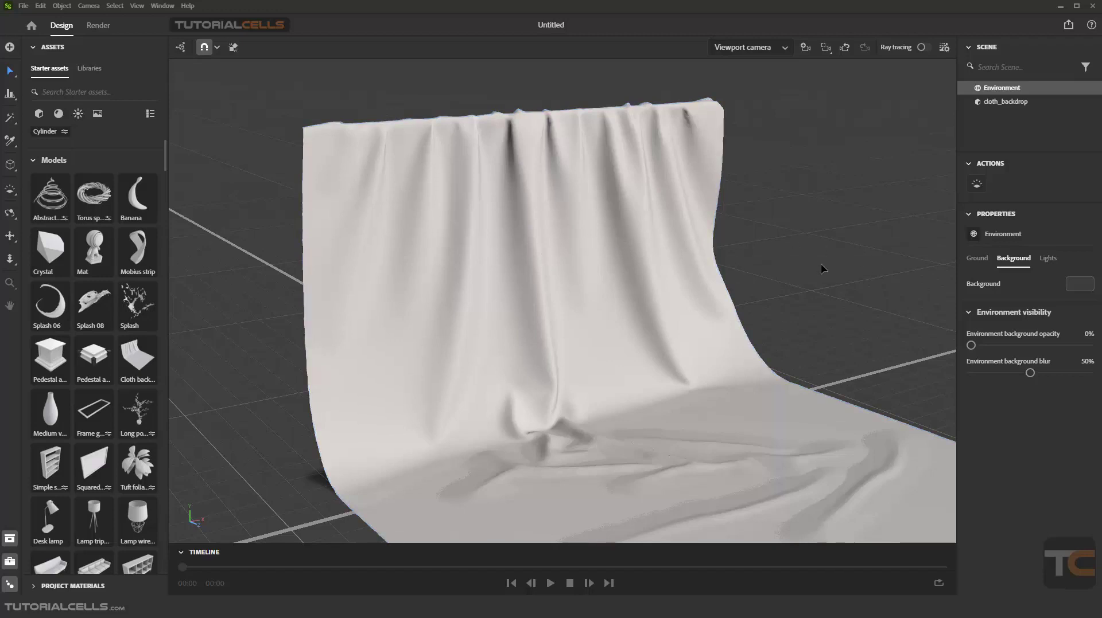
Examine the image assets in the starter library, from photos through gradients and grunge textures to patterns
click(97, 113)
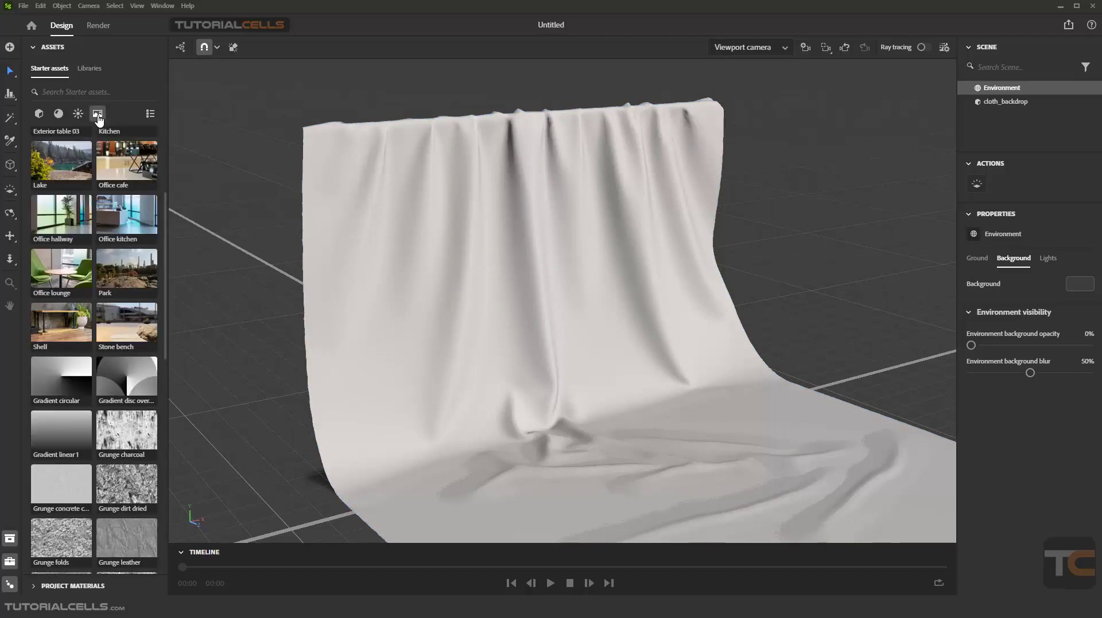
scroll(103, 212, down, 15)
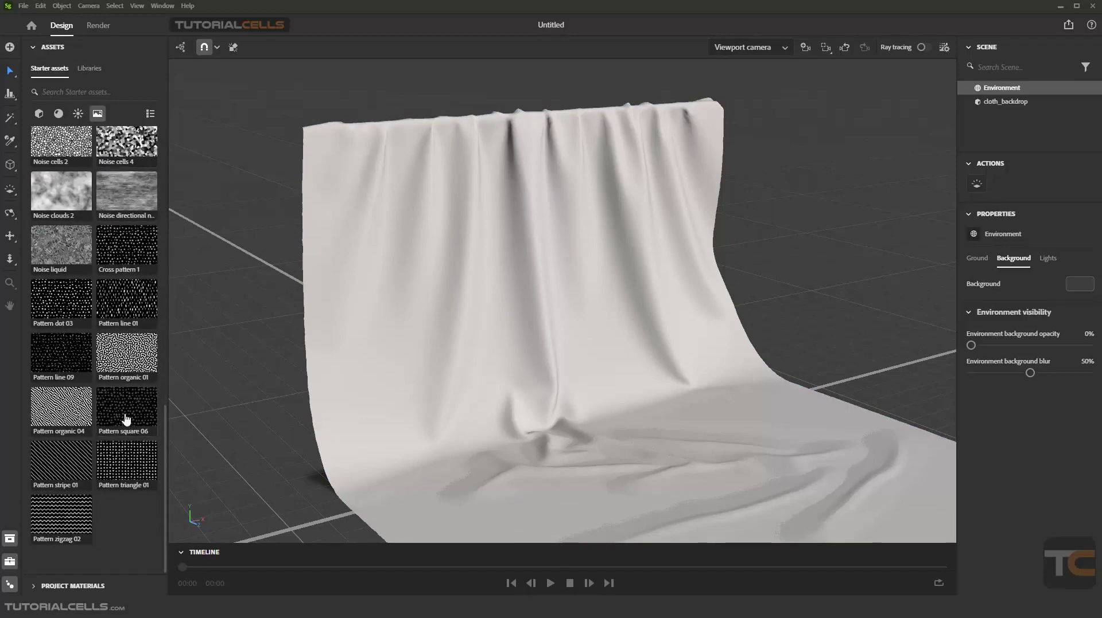
scroll(127, 402, up, 15)
scroll(127, 413, up, 5)
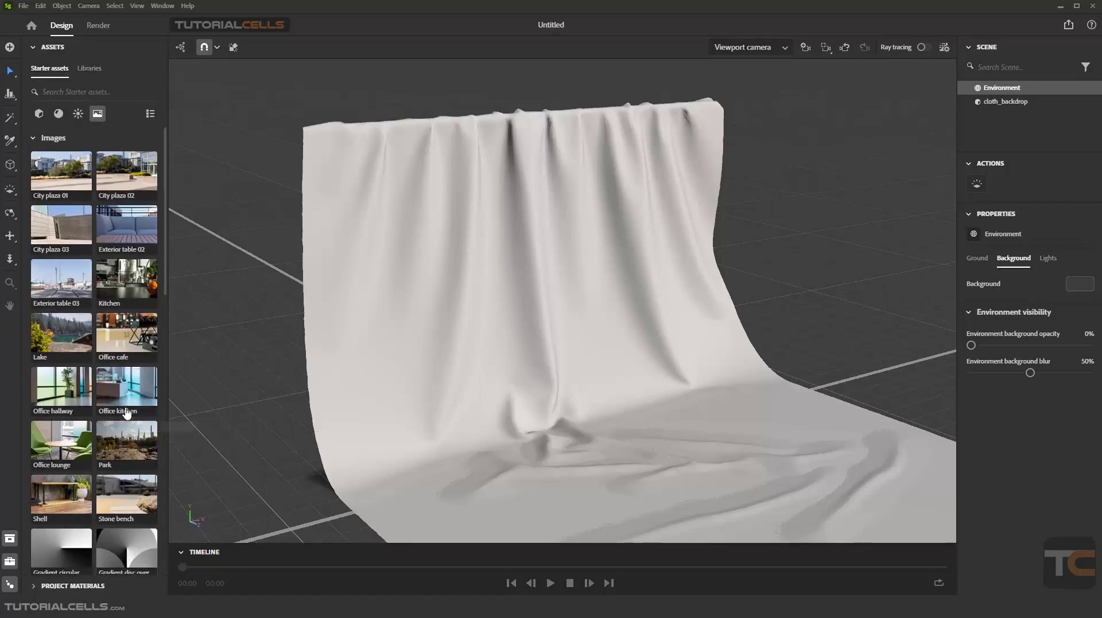
scroll(127, 414, down, 15)
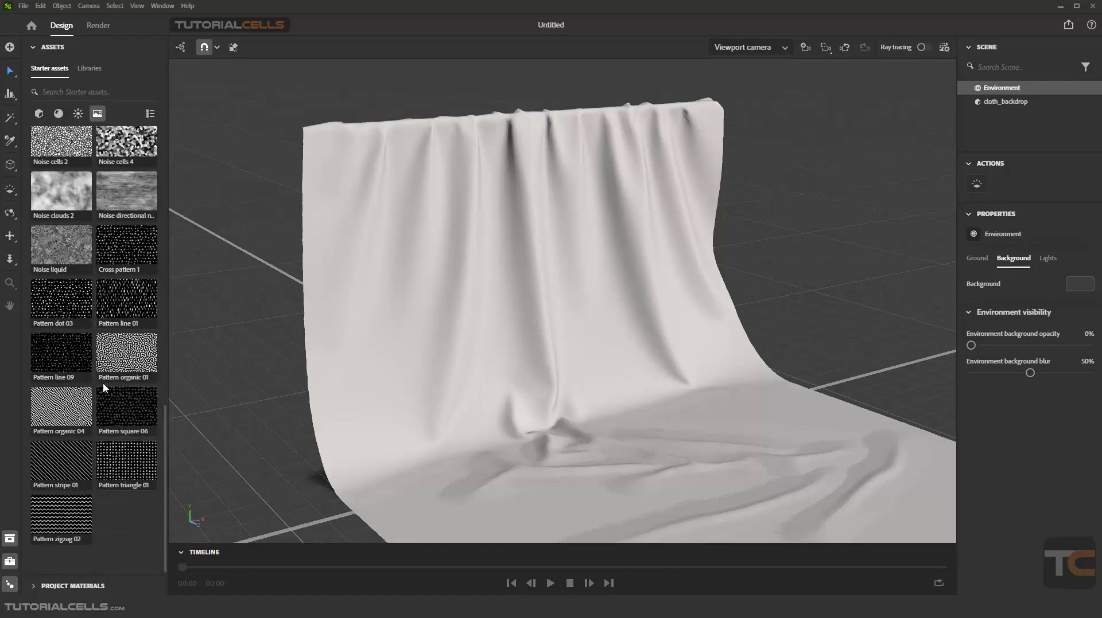
scroll(104, 384, up, 3)
scroll(103, 377, up, 10)
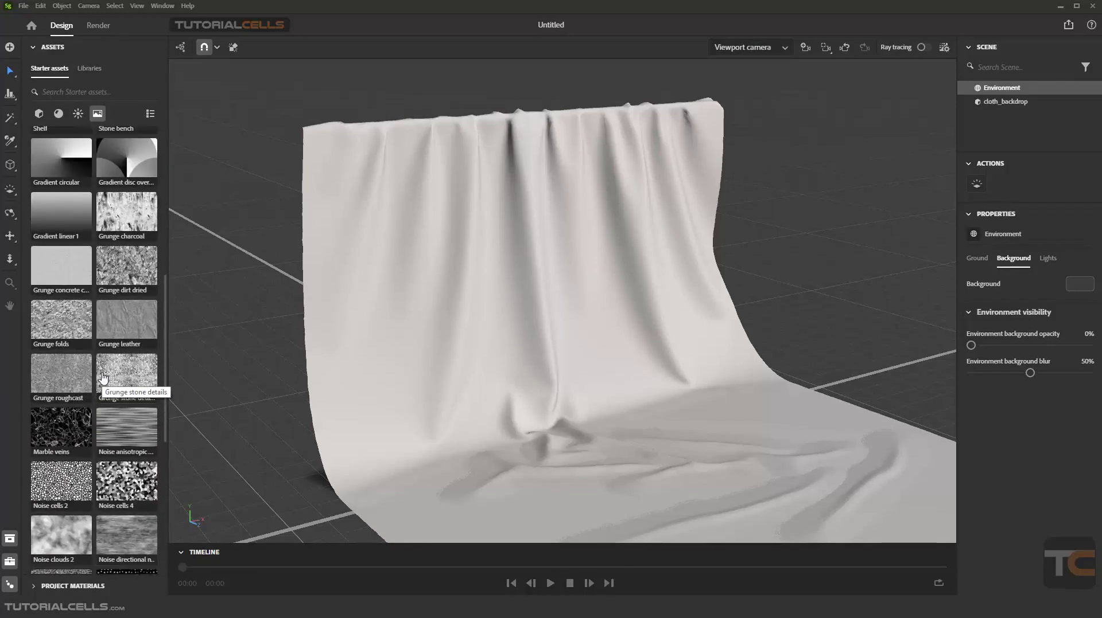
scroll(107, 375, down, 5)
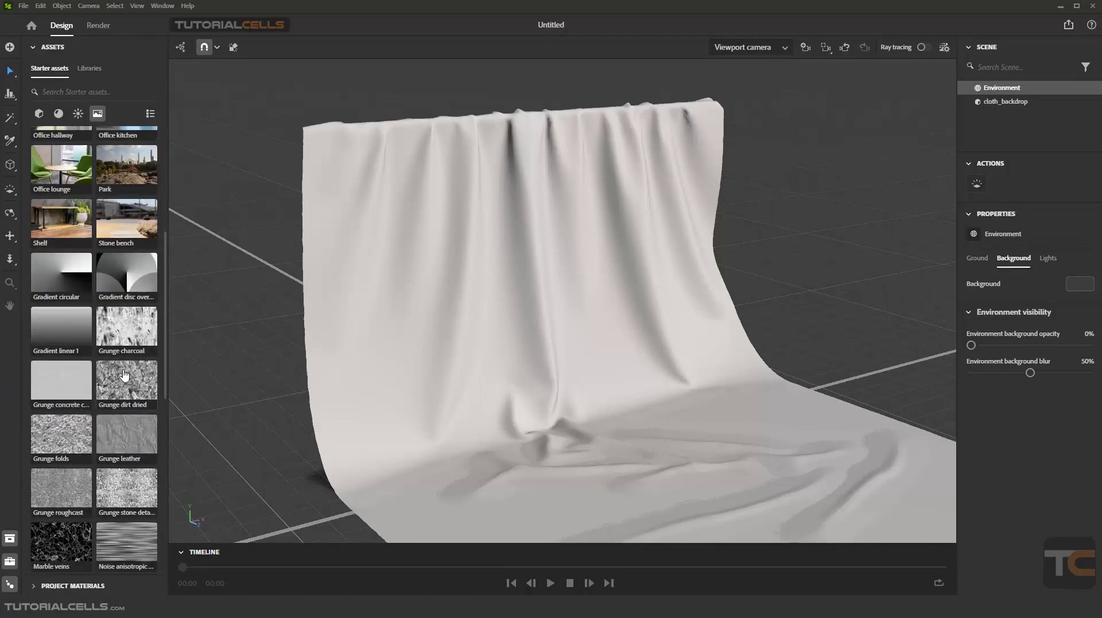
Switch to File Explorer, place the decal2 image from the logo decal folder on the cloth backdrop, and centre it on the upright part
right_drag(556, 355, 561, 356)
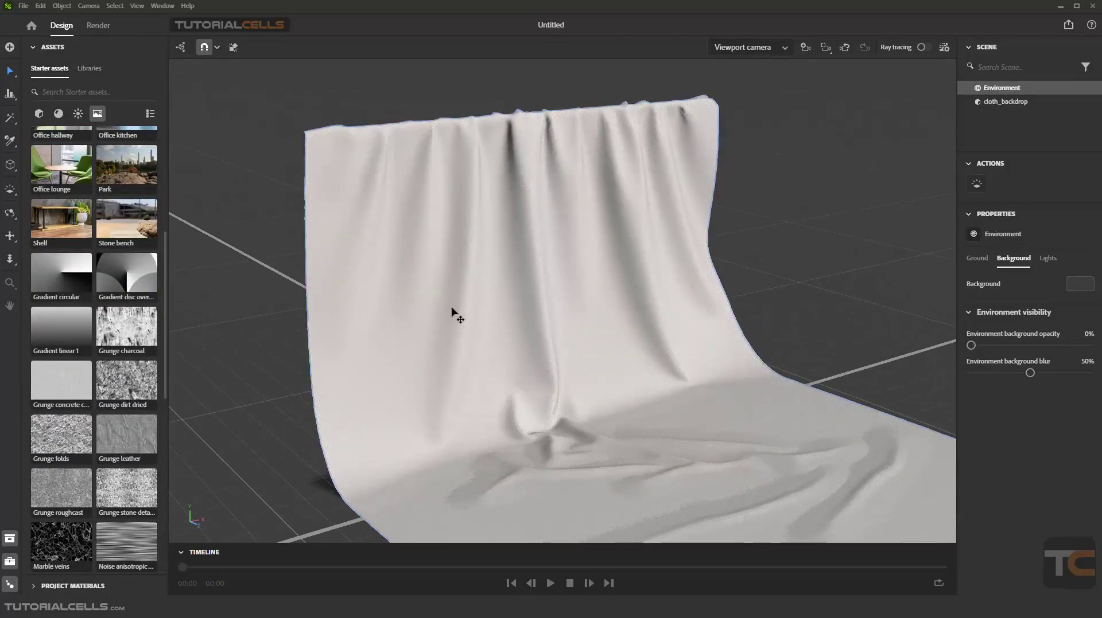
key(alt+Tab)
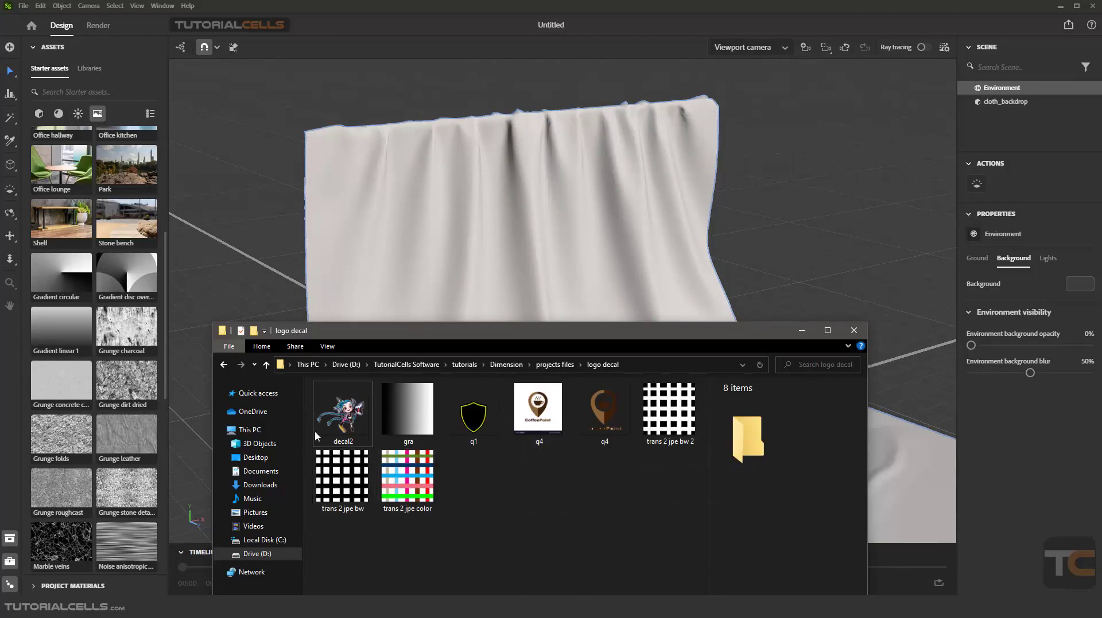
drag(335, 445, 563, 262)
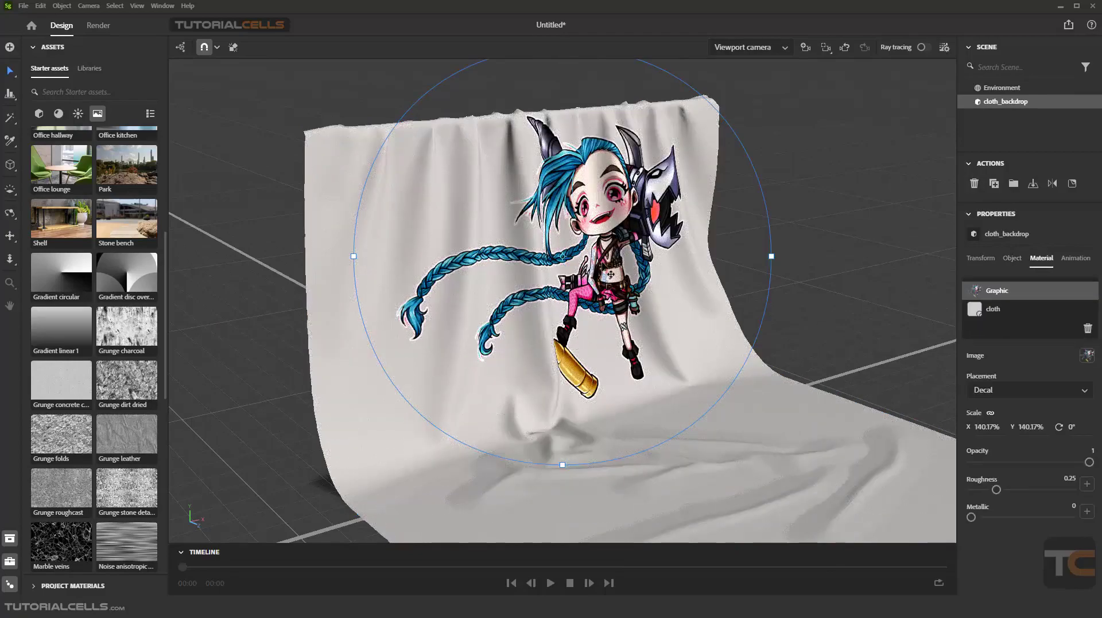
right_drag(611, 275, 582, 265)
drag(595, 227, 558, 242)
right_drag(601, 267, 625, 270)
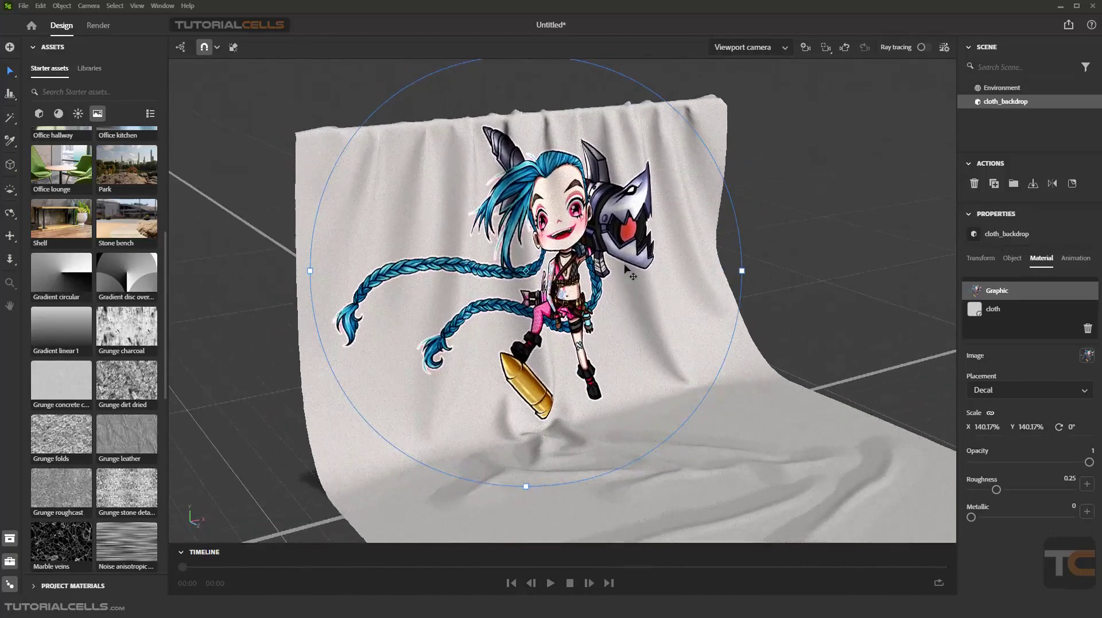
Add the Pattern organic 04 image to the cloth backdrop as a decal and position it over the upright part
scroll(120, 417, down, 6)
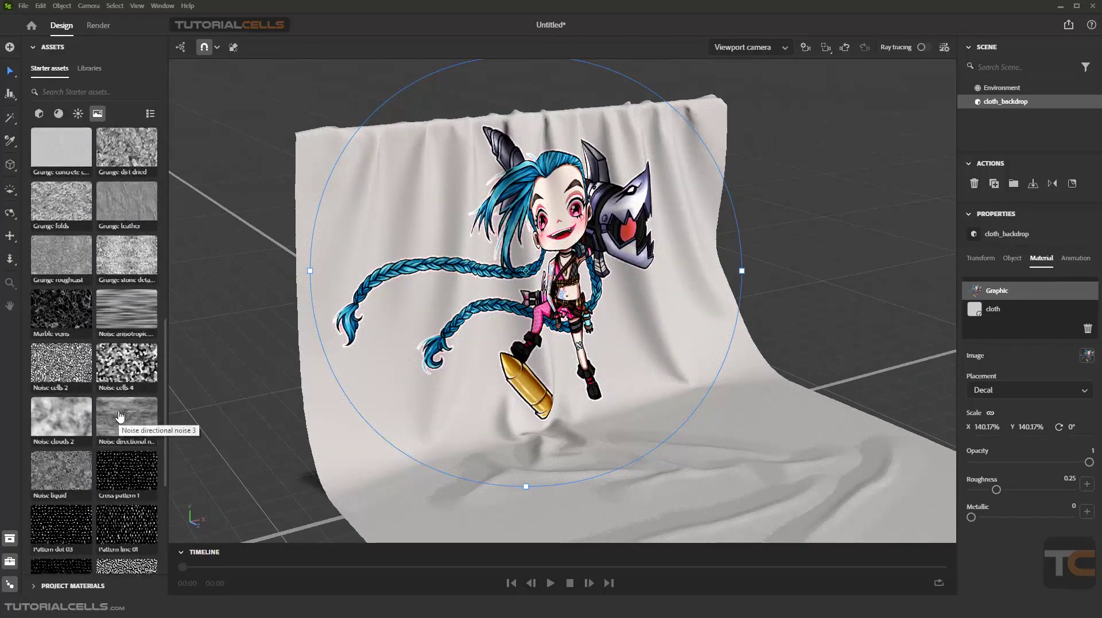
scroll(121, 417, down, 3)
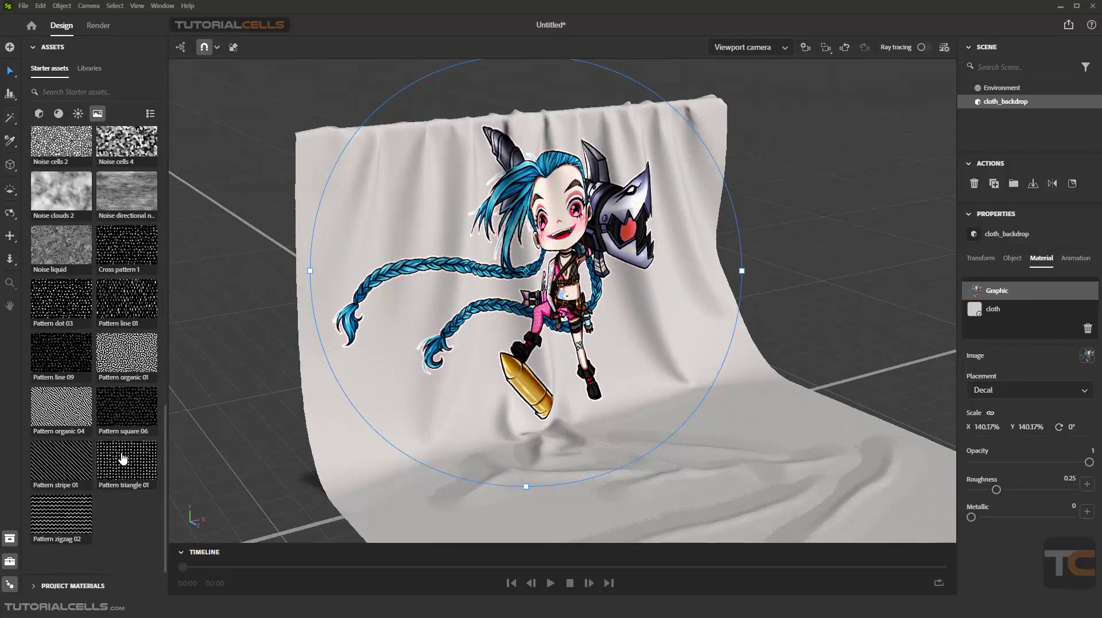
drag(81, 422, 379, 477)
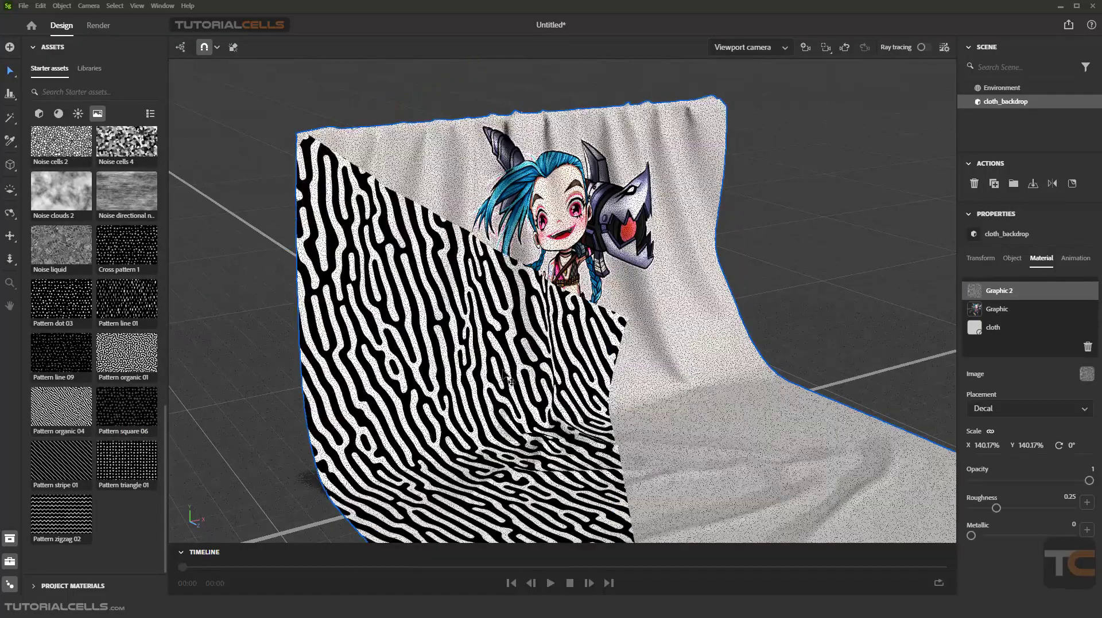
drag(503, 376, 666, 284)
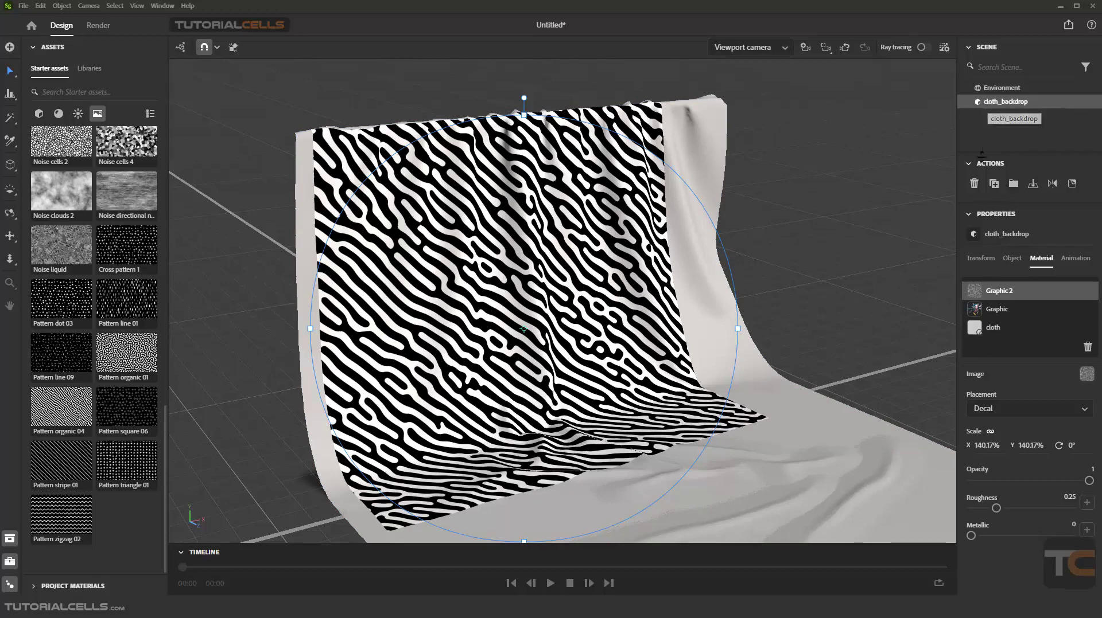
Reorder the backdrop's material layers so the stripe pattern Graphic 2 lies beneath the character Graphic
click(996, 331)
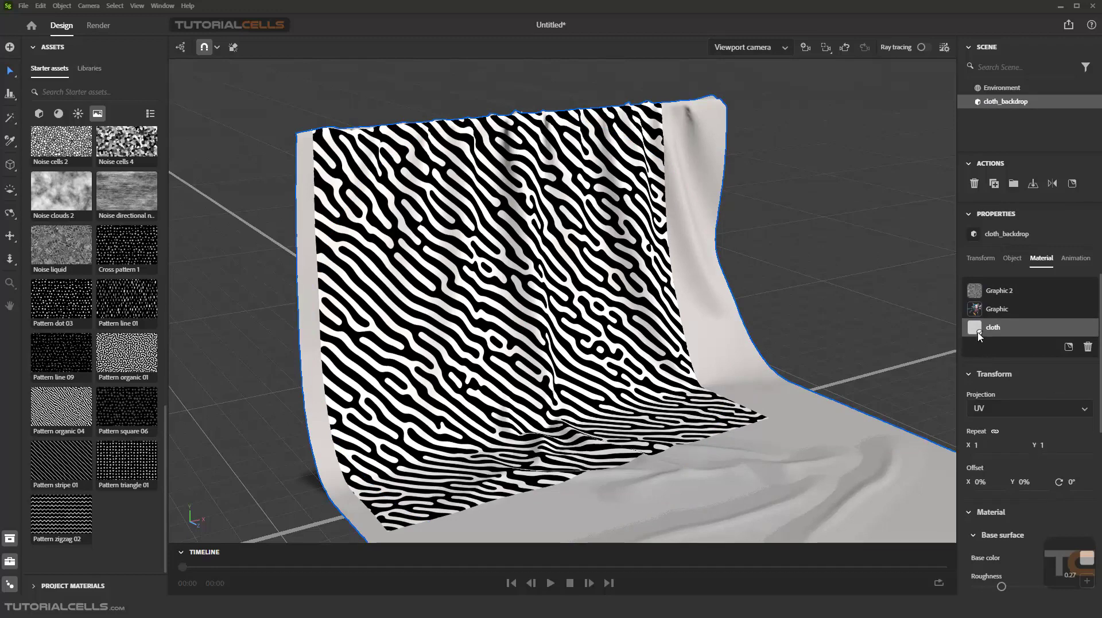
click(996, 309)
click(992, 291)
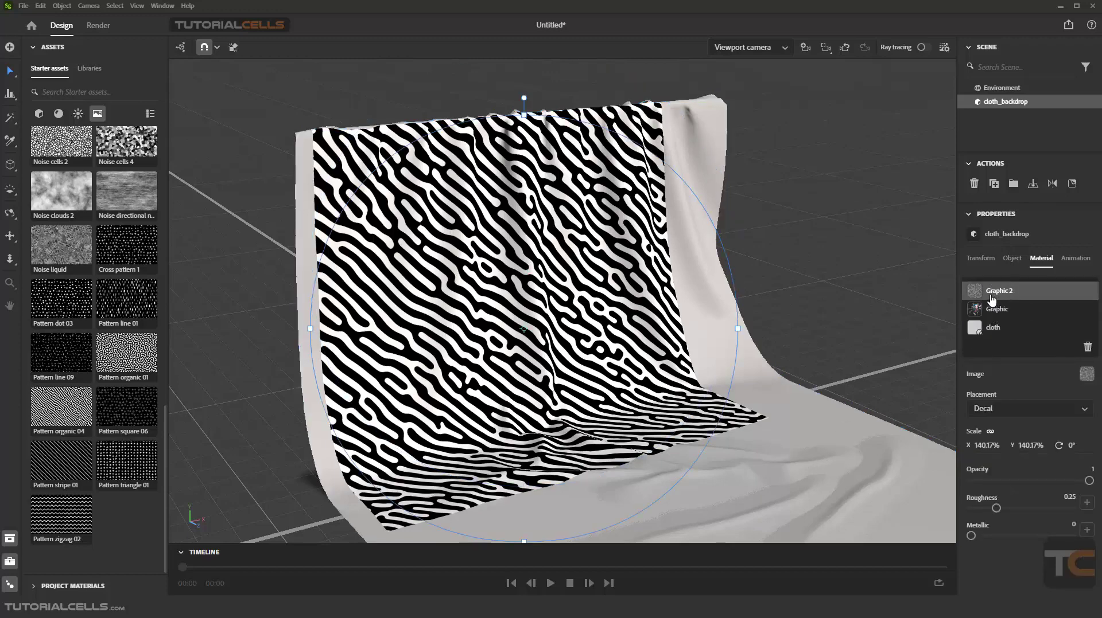
drag(994, 296, 990, 320)
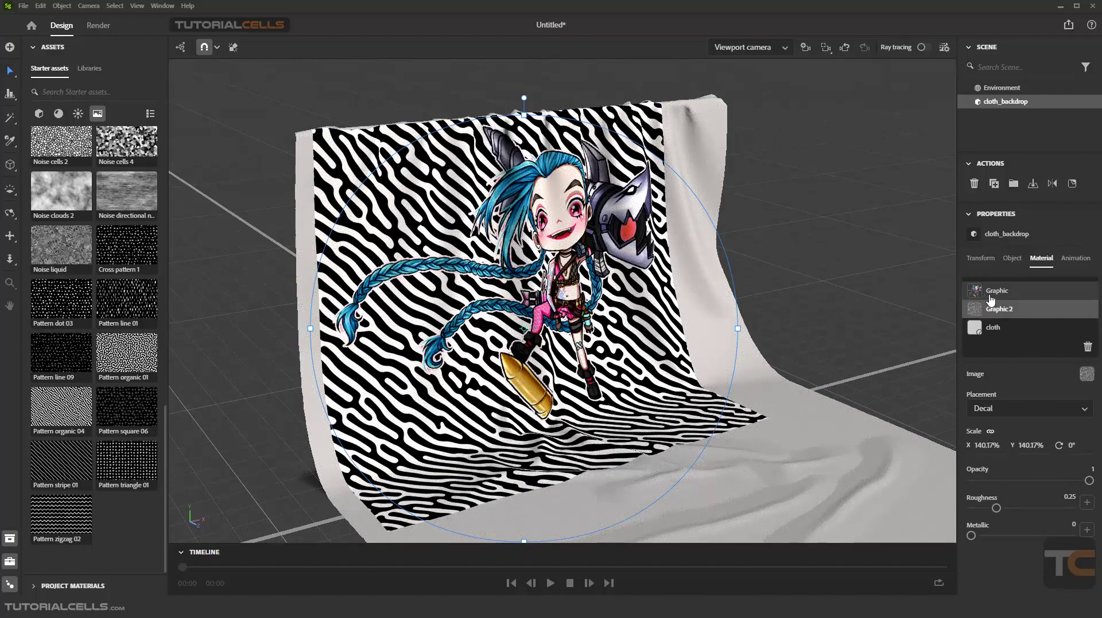
right_drag(782, 311, 887, 320)
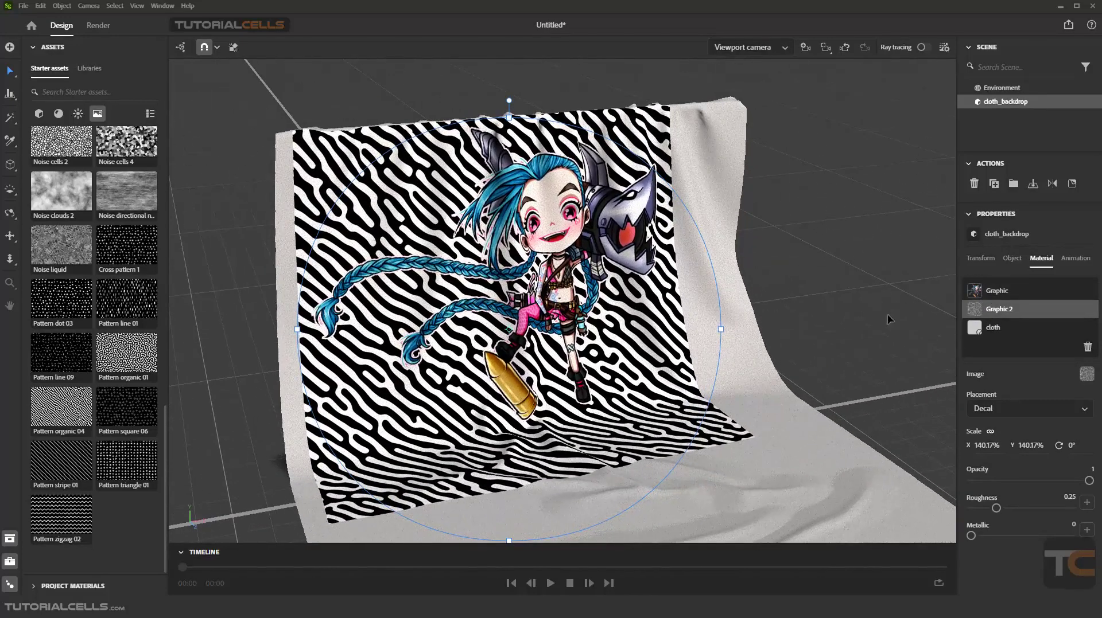
Change the placement of the stripe pattern layer Graphic 2 from Decal to Fill so it covers the whole backdrop
click(1002, 293)
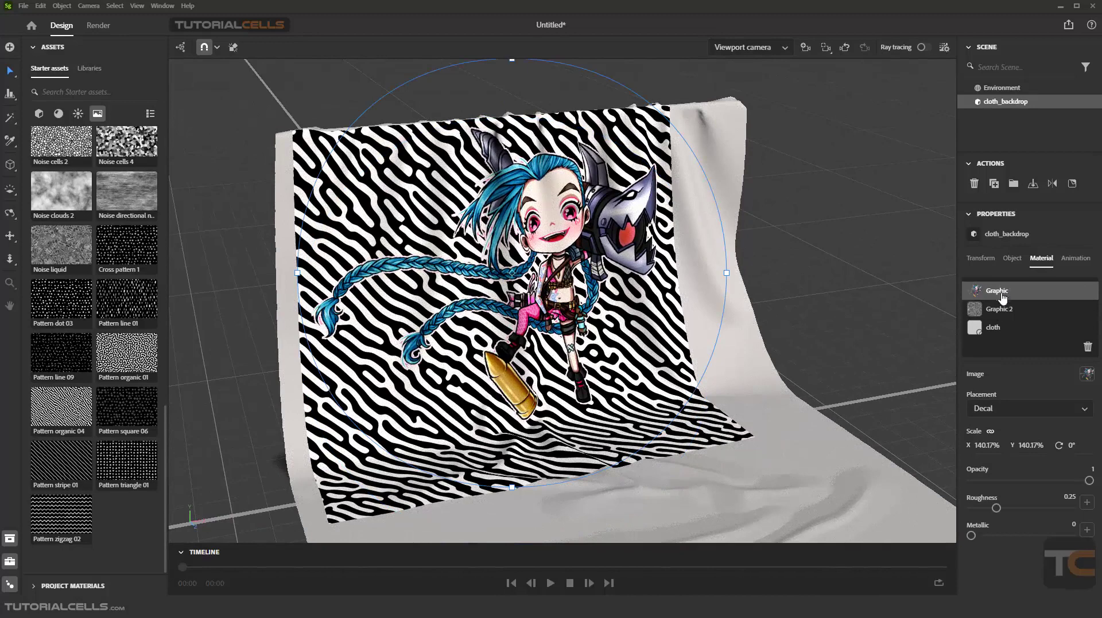
click(998, 310)
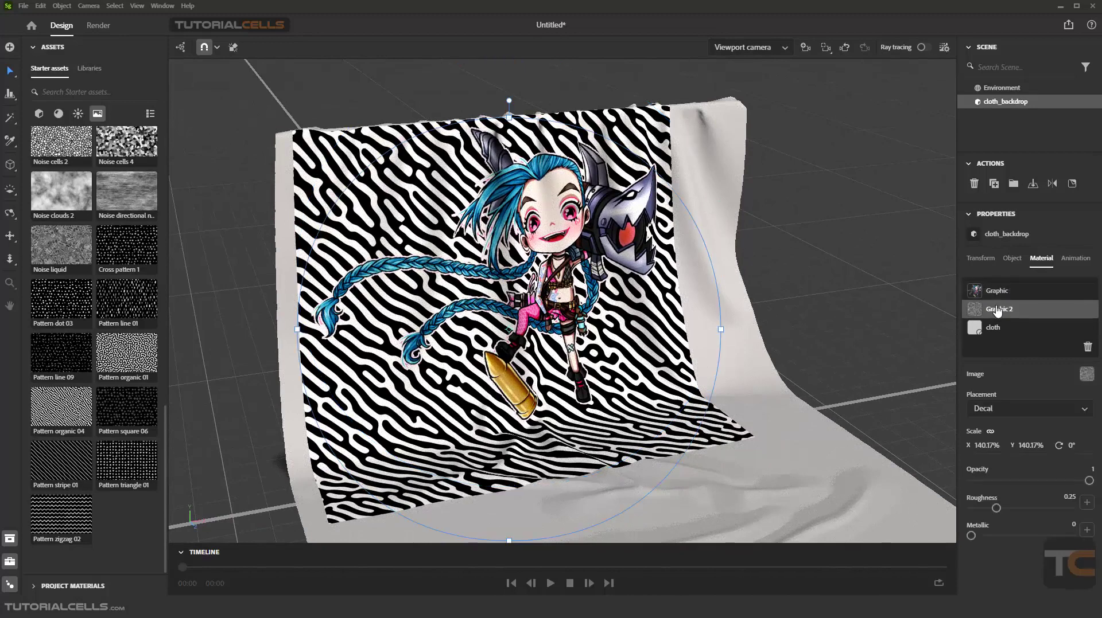
click(998, 292)
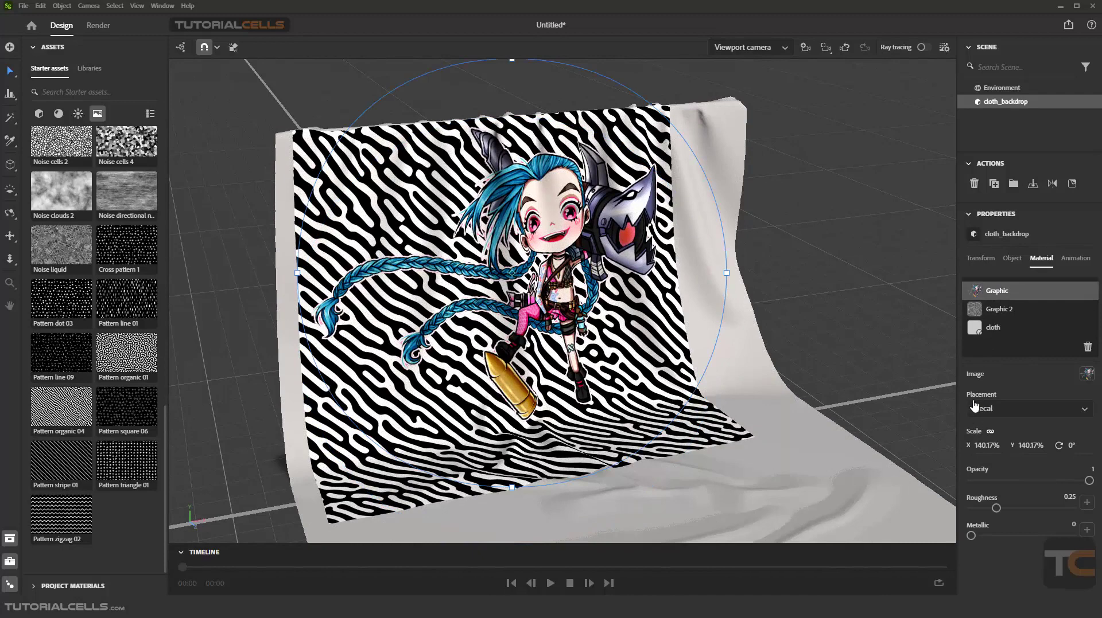
click(1025, 418)
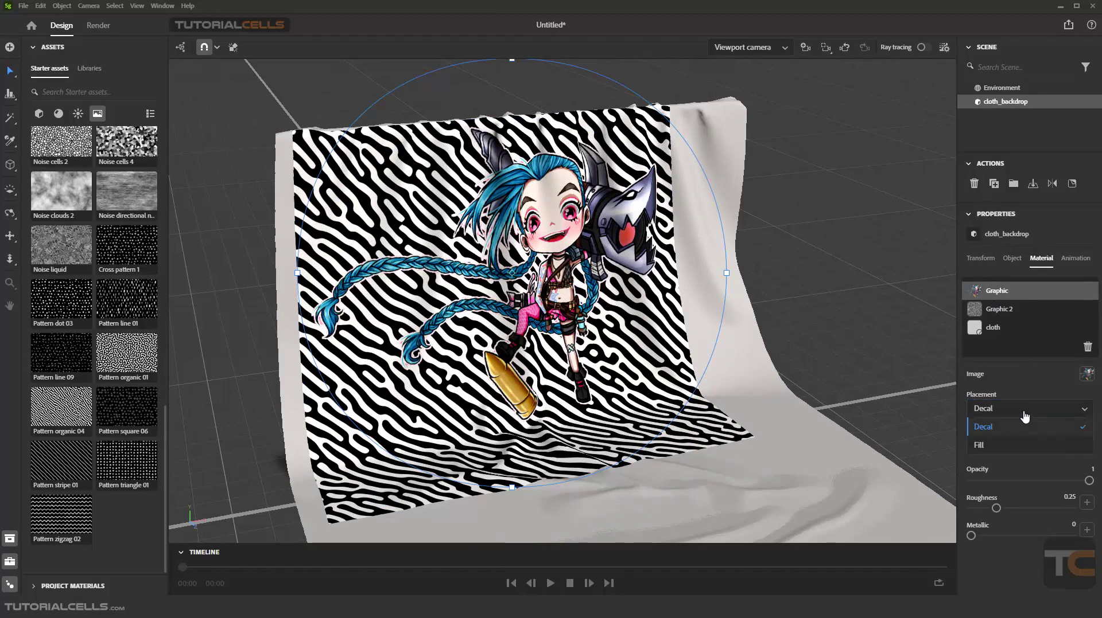
click(1024, 416)
click(996, 315)
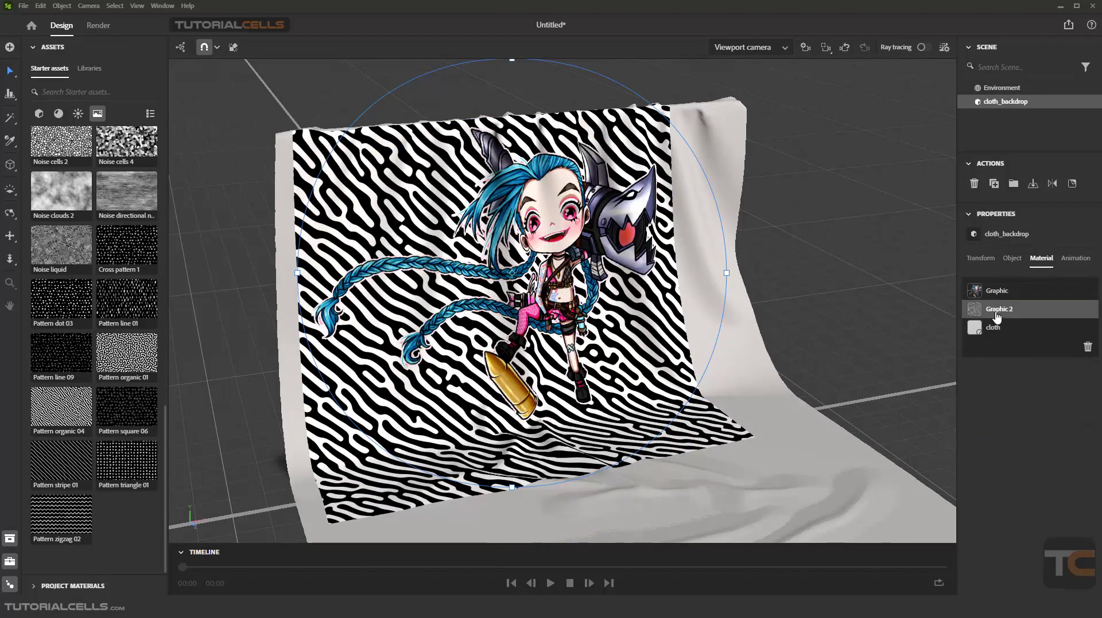
click(1002, 410)
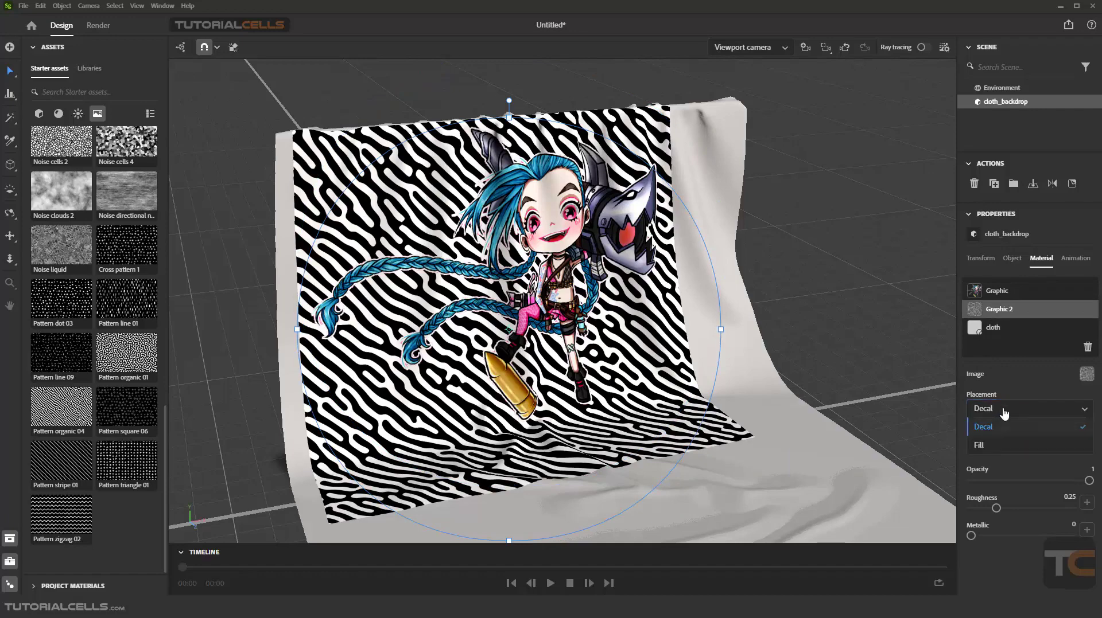
click(999, 449)
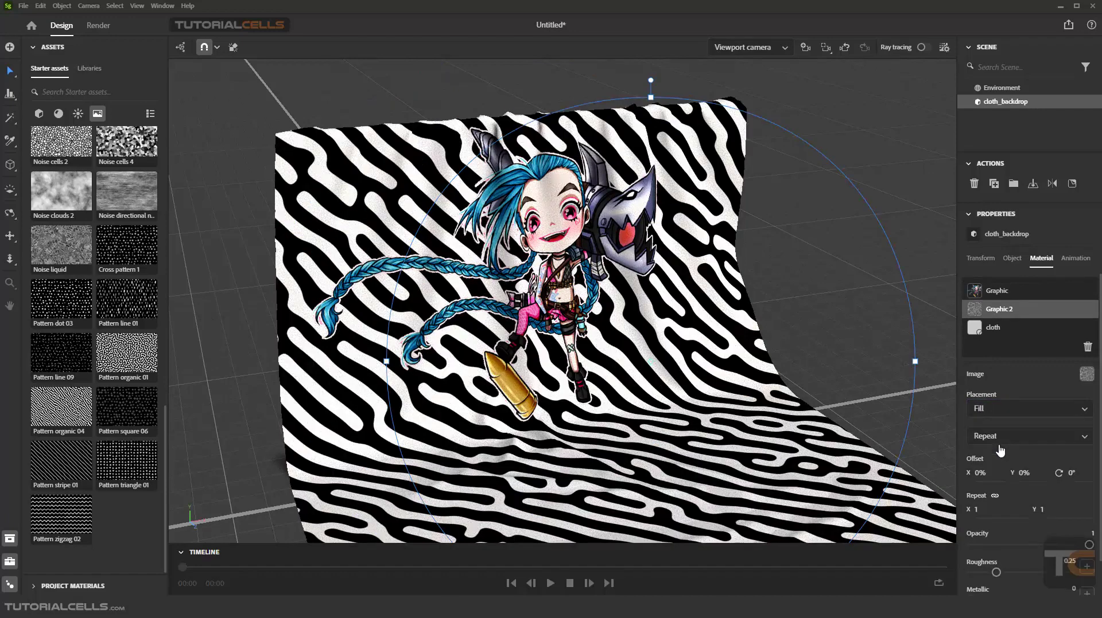
right_drag(759, 374, 727, 357)
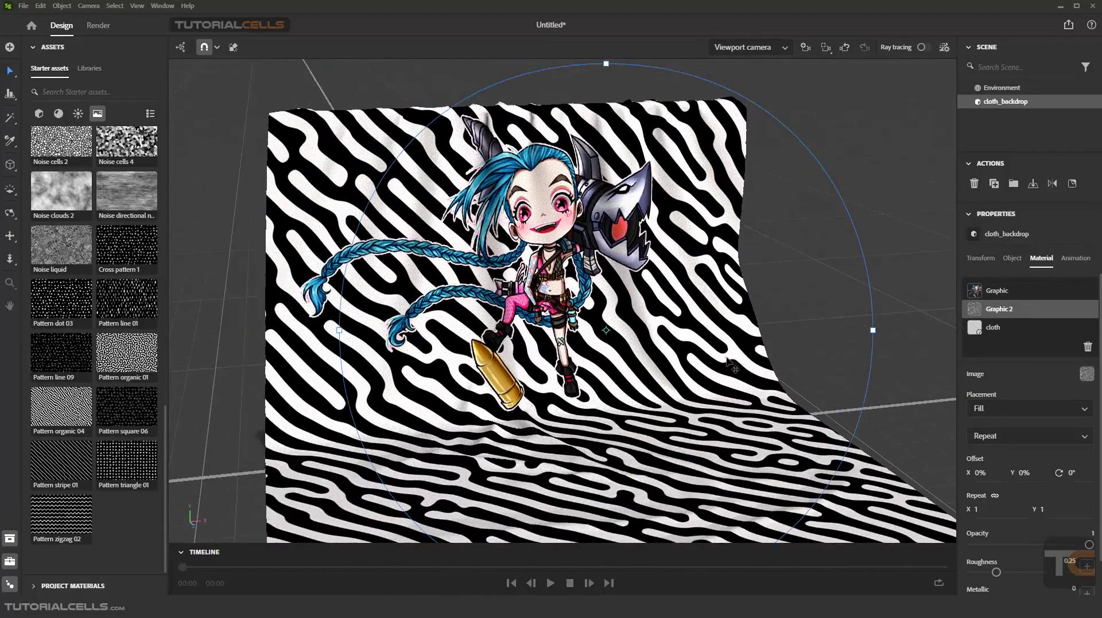
scroll(726, 355, down, 4)
scroll(616, 328, up, 2)
right_drag(596, 326, 618, 331)
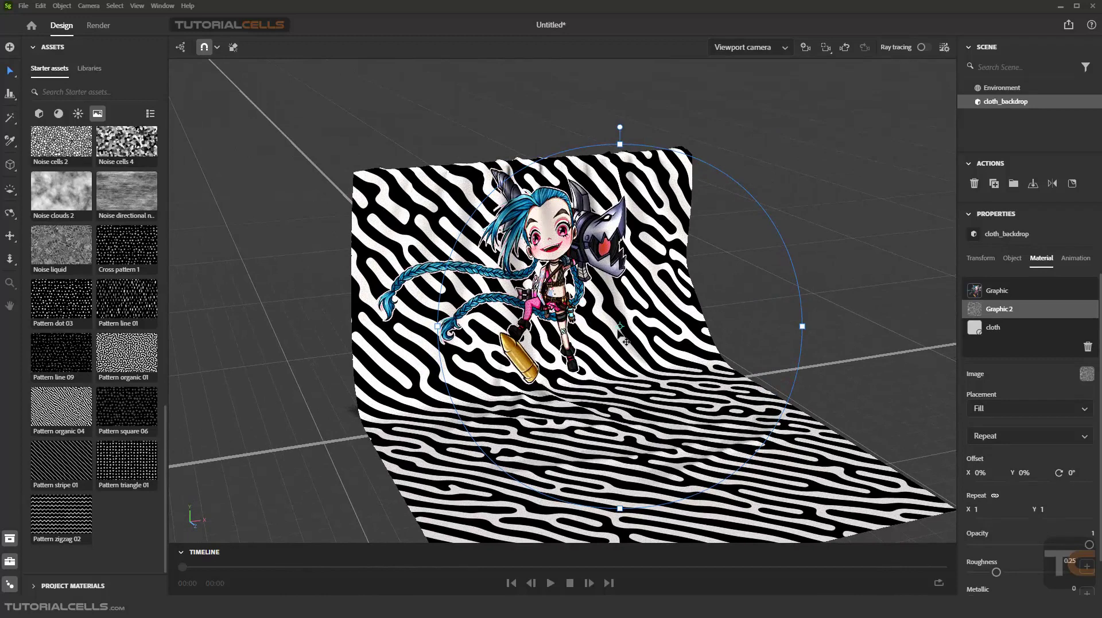
Rotate the character decal slightly and scale it down on the backdrop
click(976, 294)
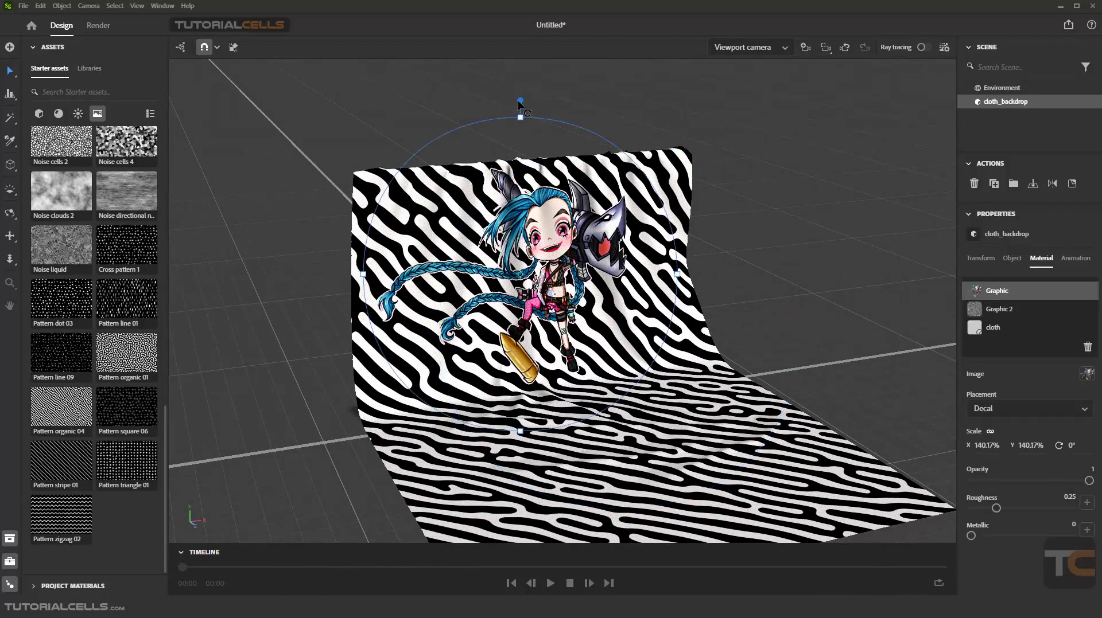
mouse_move(519, 102)
mouse_down()
mouse_move(586, 128)
mouse_move(524, 98)
mouse_move(511, 116)
mouse_up()
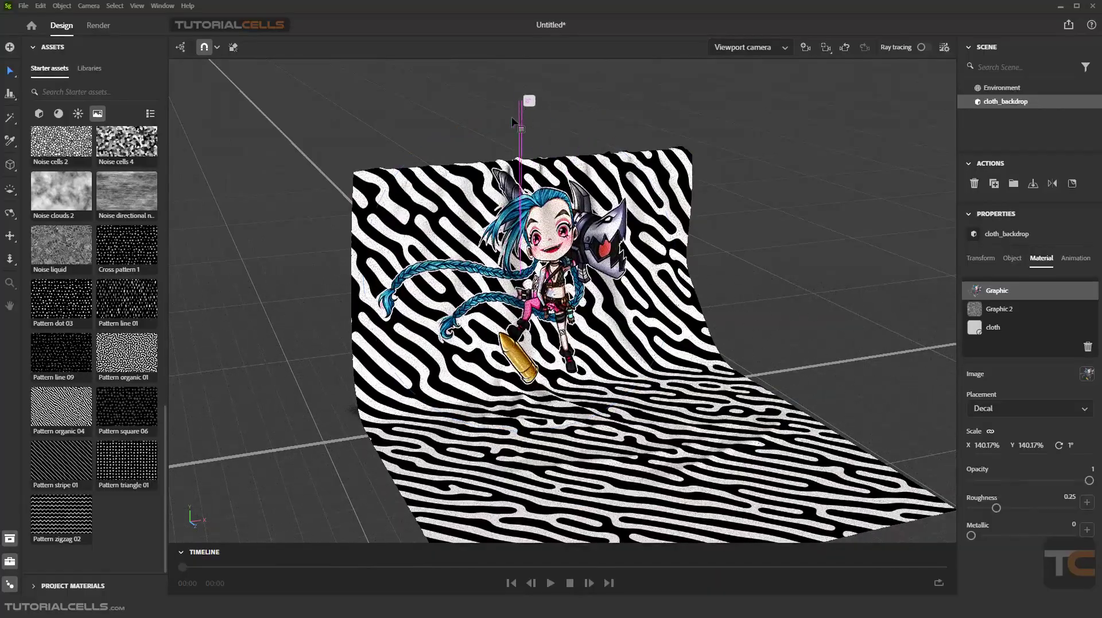
mouse_move(369, 279)
mouse_down()
mouse_move(406, 270)
mouse_move(369, 272)
mouse_move(386, 270)
mouse_up()
Scale the stripe pattern fill down to a repeat of 2.04 in X and Y, with offsets of -16.49% and -9.46%
click(996, 316)
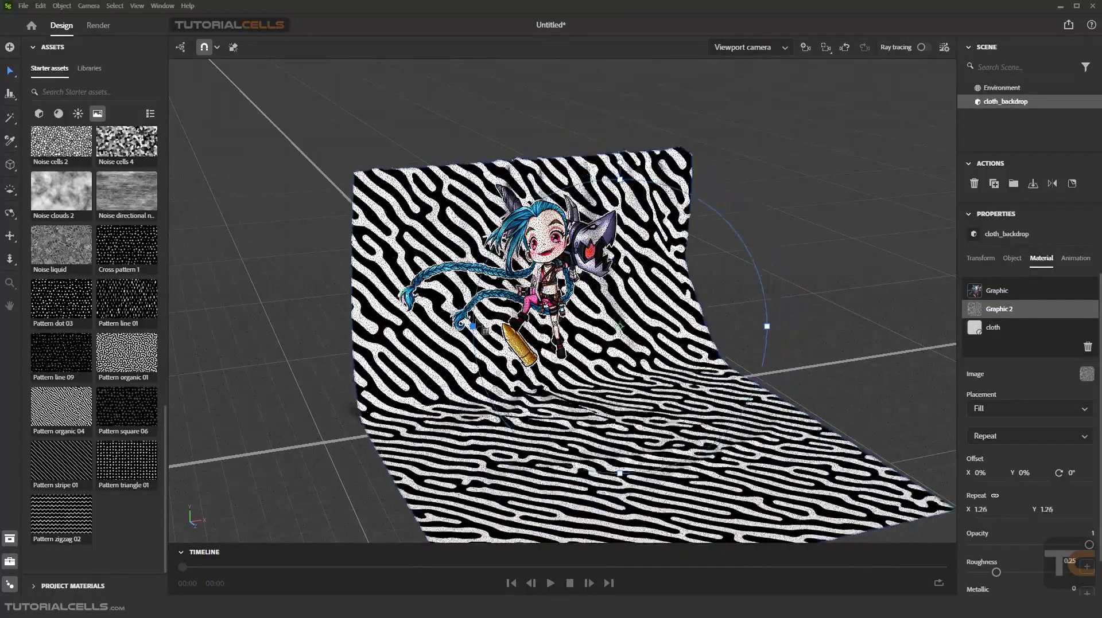
drag(766, 326, 620, 407)
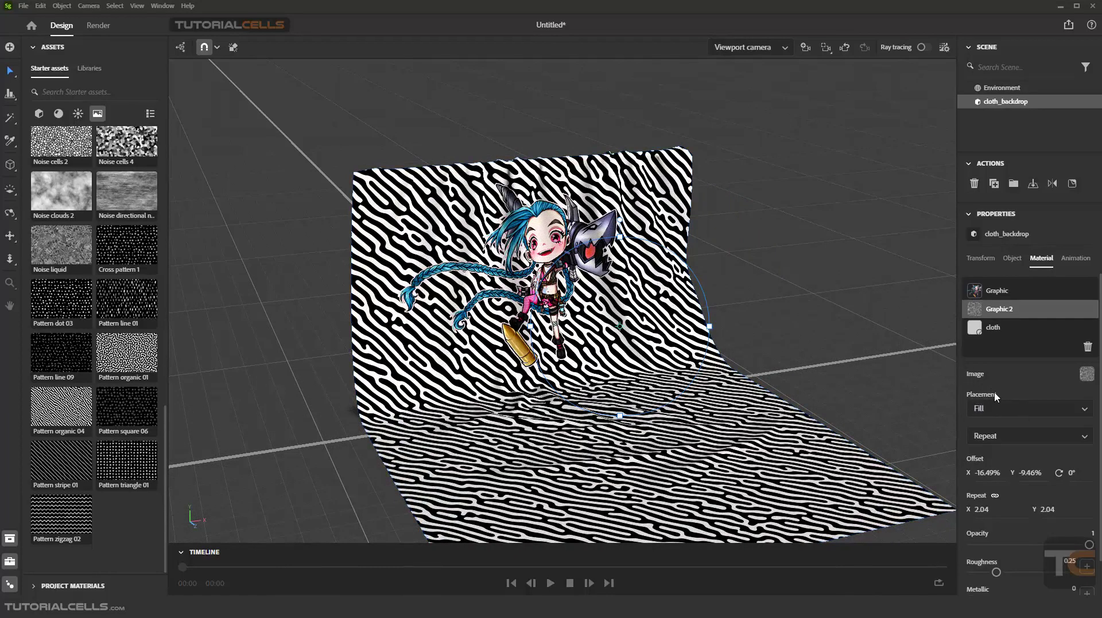
Try Mirror tiling on the stripe pattern fill and return it to Repeat
click(994, 408)
click(994, 437)
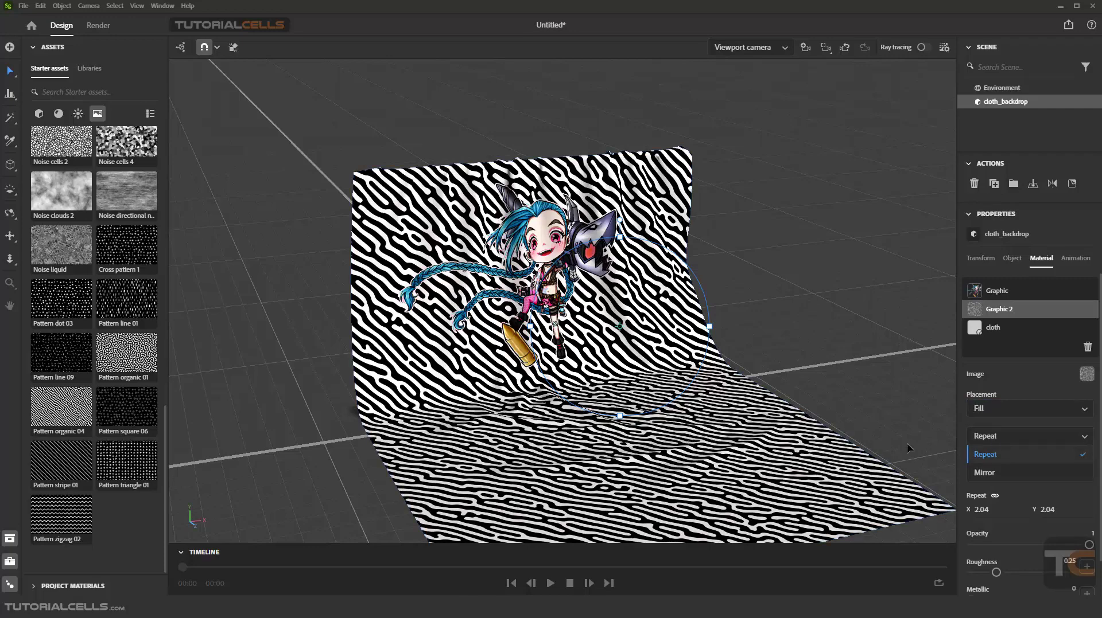
click(982, 473)
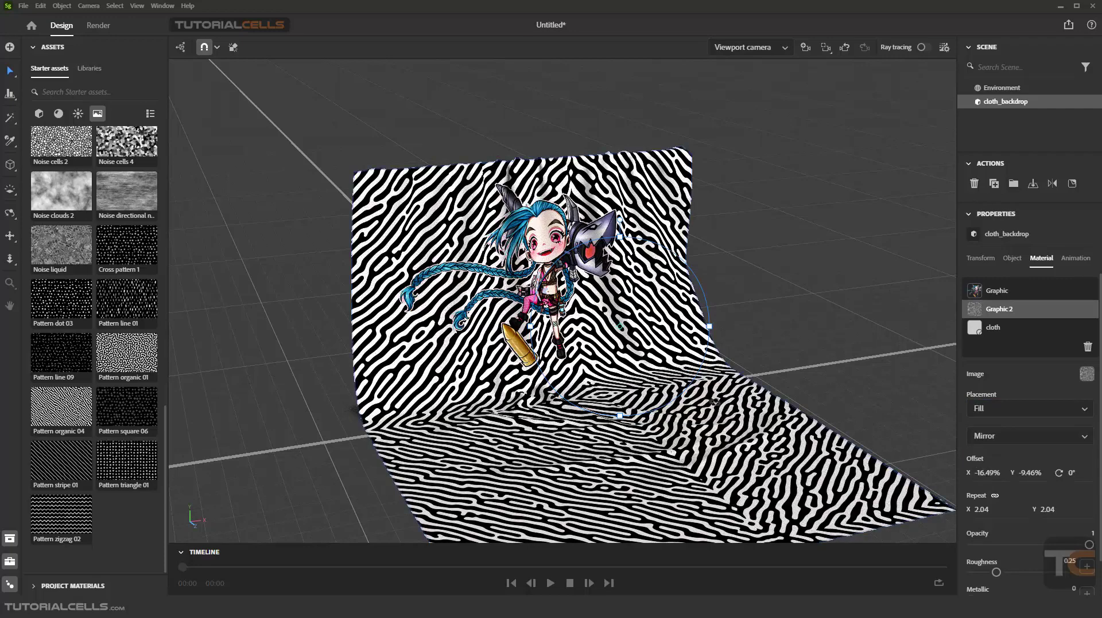
mouse_move(715, 402)
right_down()
mouse_move(608, 408)
mouse_move(606, 473)
mouse_move(717, 393)
right_up()
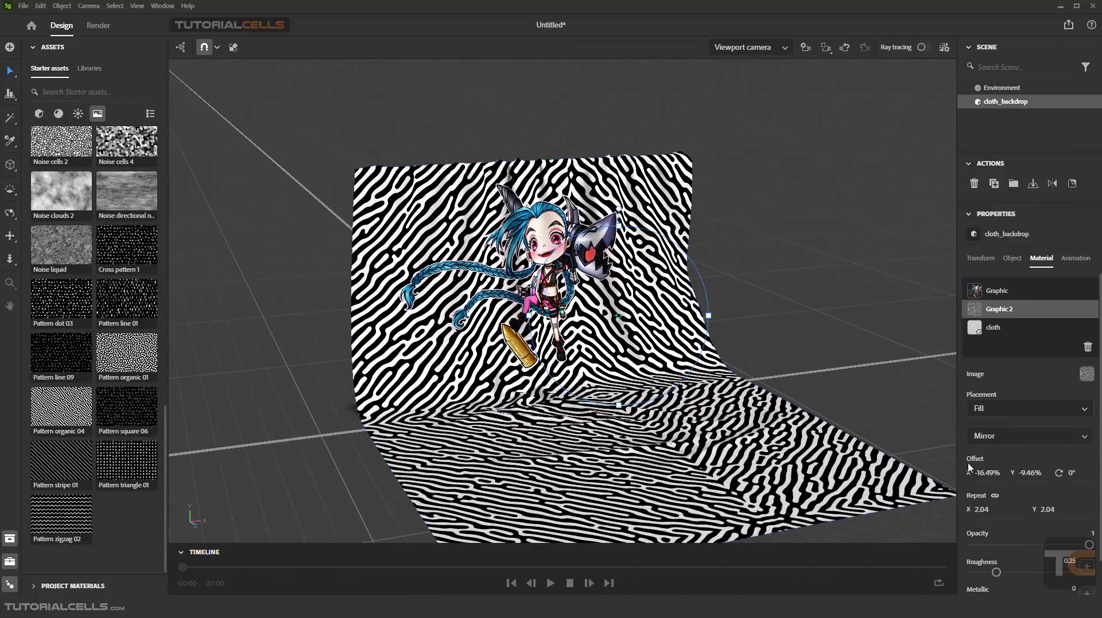
click(1007, 438)
click(1006, 459)
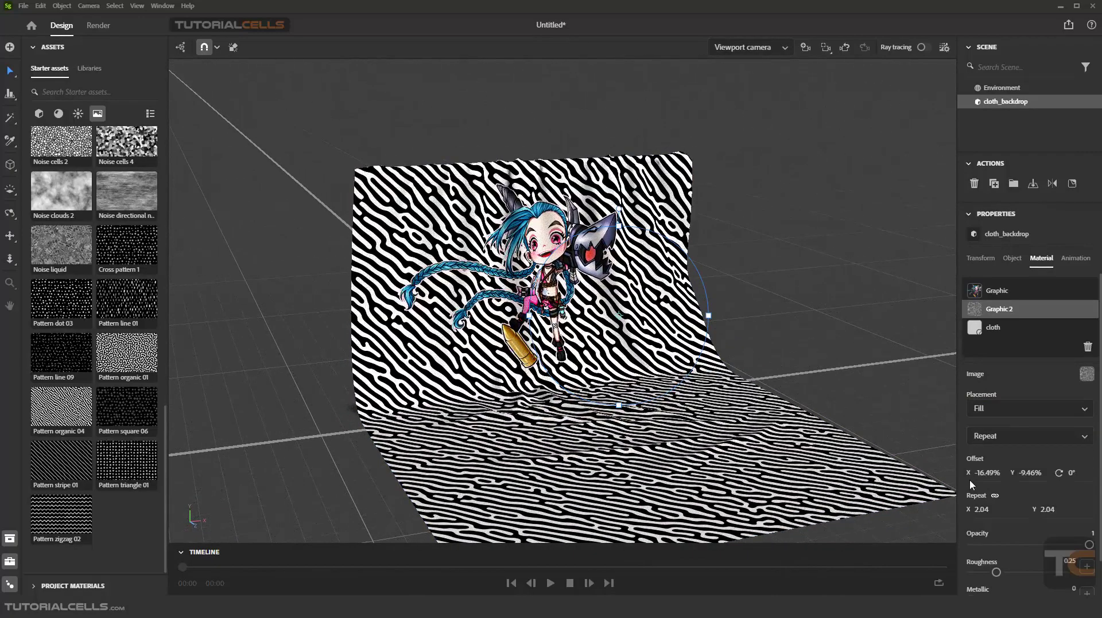
Adjust the stripe pattern fill to offsets of -26% and -11%, a -3° rotation, and repeats of 2.45 in X and 2.31 in Y
drag(982, 473, 1062, 475)
alt+drag(611, 215, 905, 390)
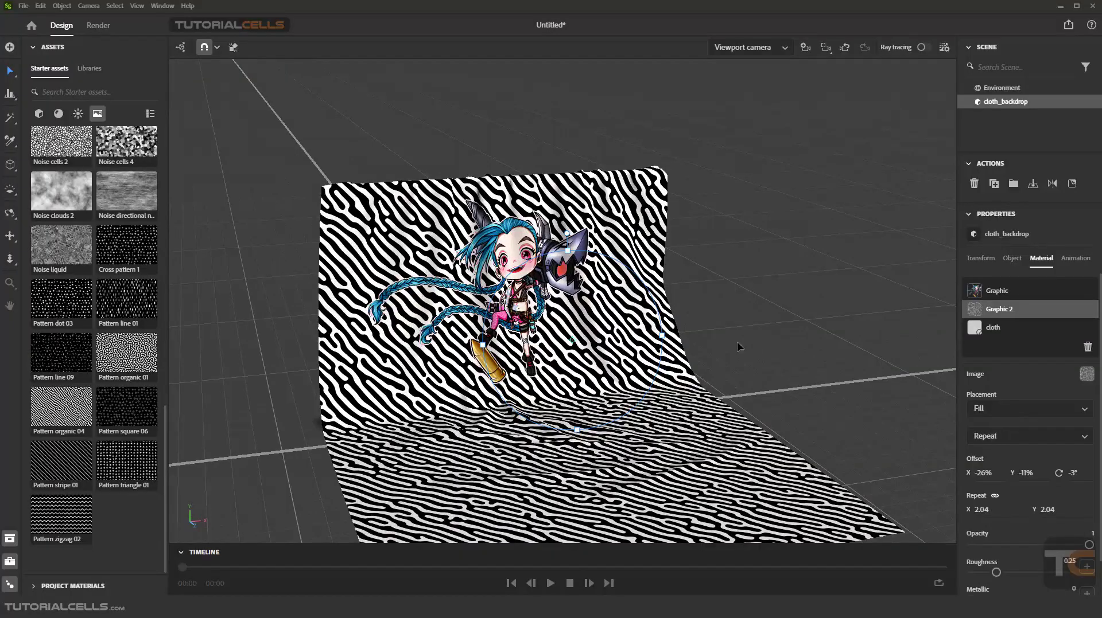
drag(489, 357, 501, 353)
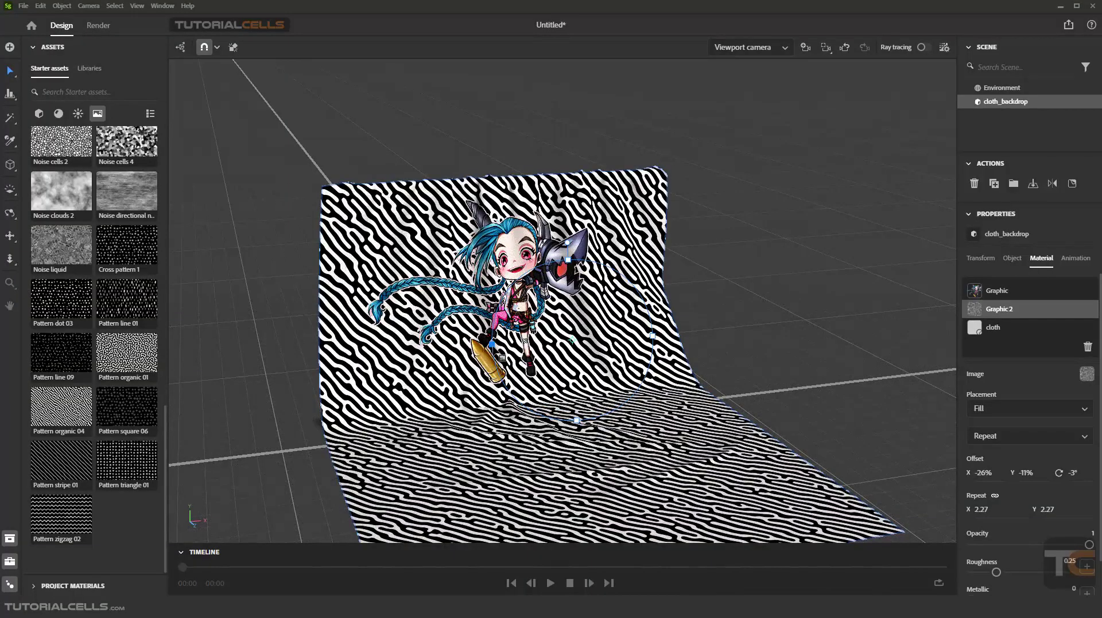
mouse_move(495, 349)
mouse_down()
mouse_move(436, 350)
mouse_move(497, 346)
mouse_up()
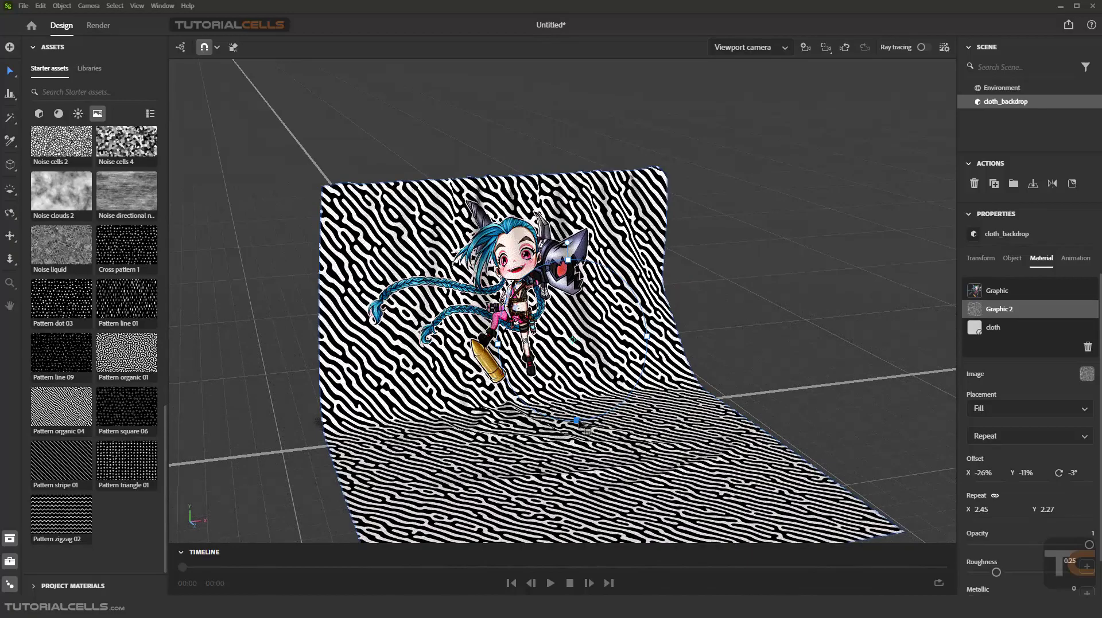
mouse_move(578, 423)
mouse_down()
mouse_move(580, 462)
mouse_move(578, 421)
mouse_up()
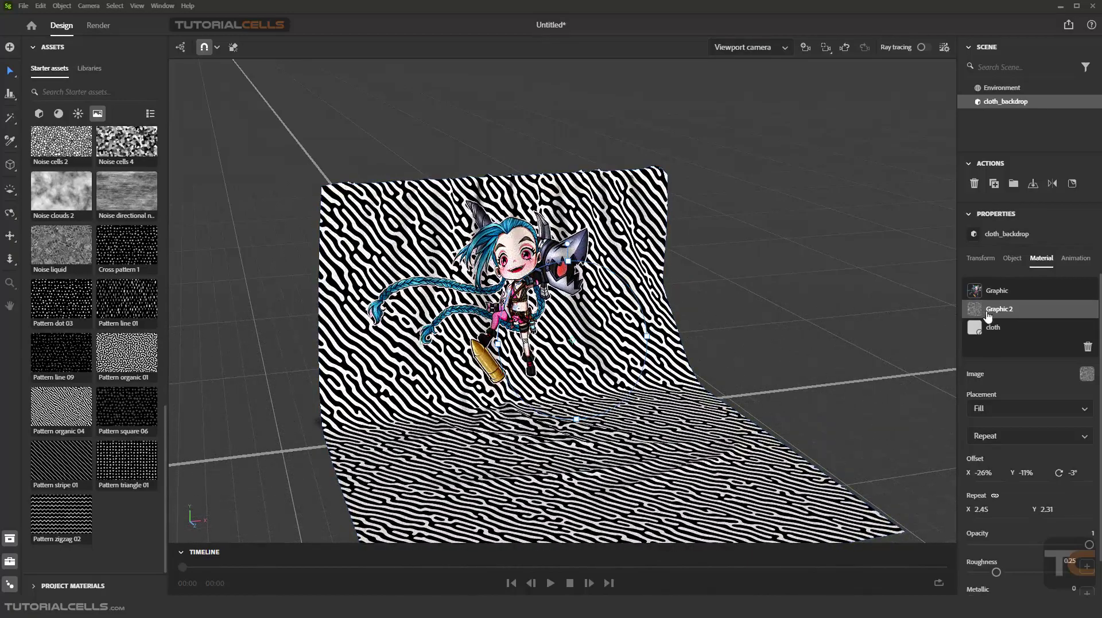
Delete the stripe pattern layer Graphic 2 from the cloth backdrop's material
click(1087, 347)
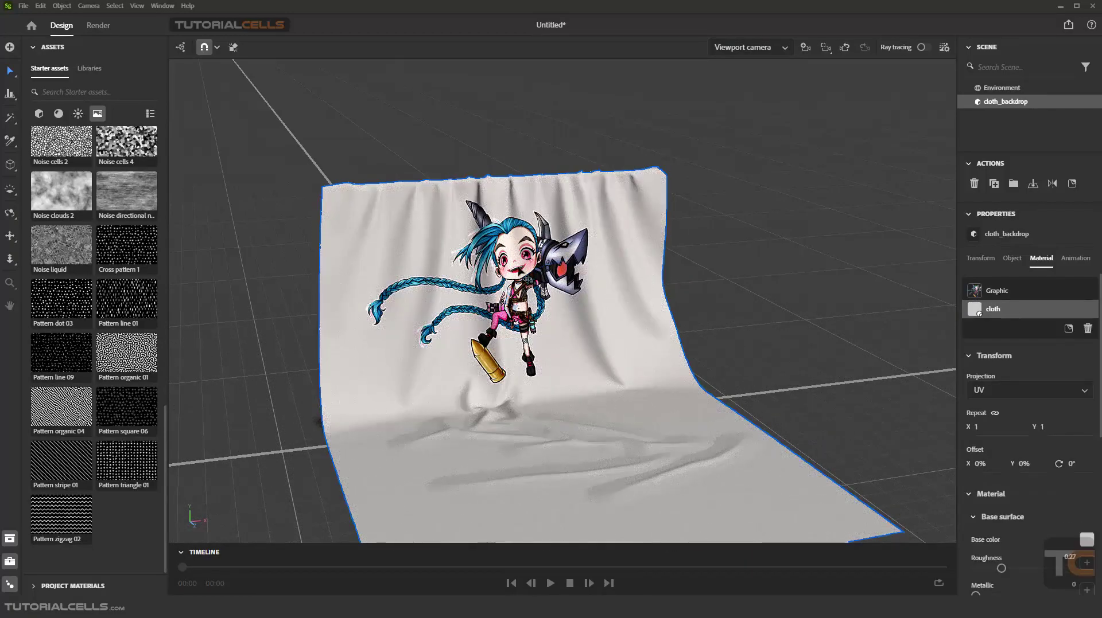
click(519, 269)
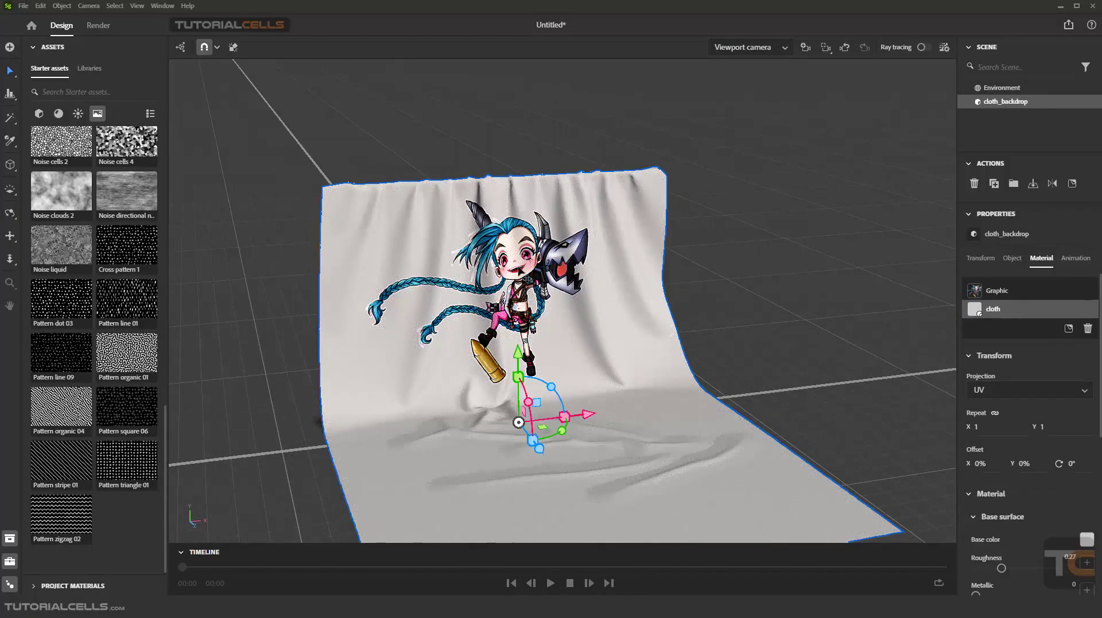
Scale the character decal on the backdrop to 131.26% in X and 125% in Y, and save the scene
click(995, 291)
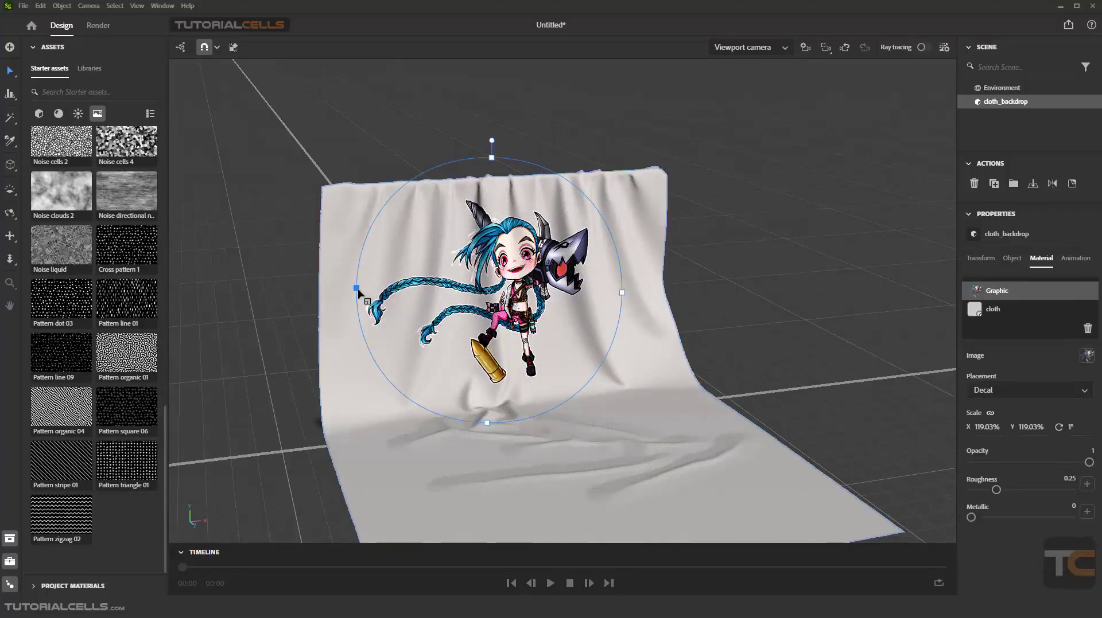
mouse_move(358, 290)
mouse_down()
mouse_move(390, 294)
mouse_move(271, 294)
mouse_move(375, 289)
mouse_up()
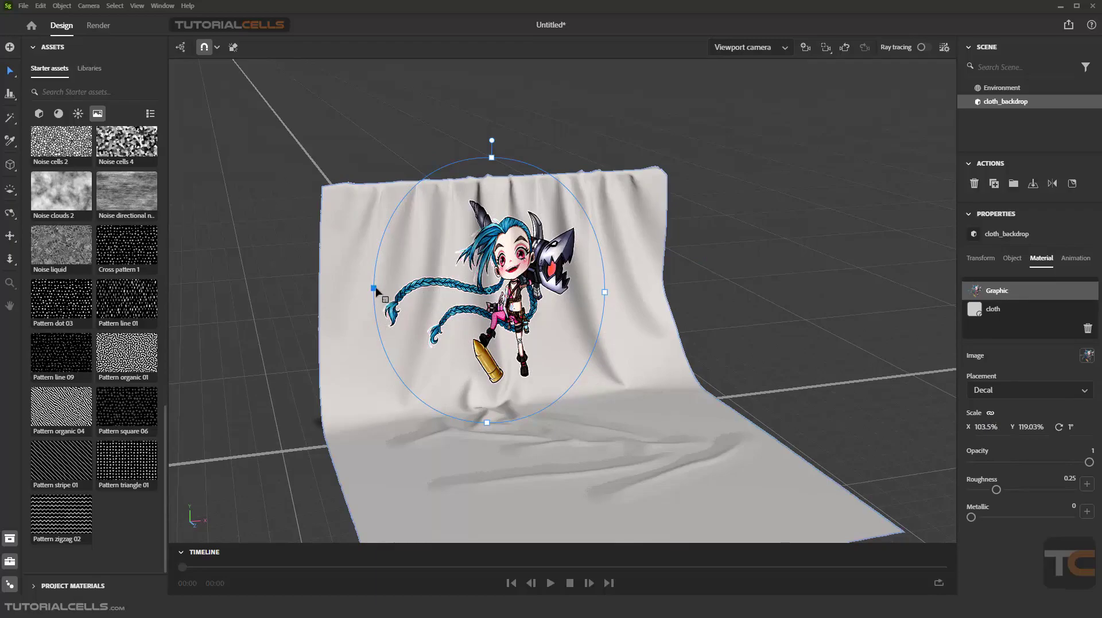
drag(375, 290, 352, 292)
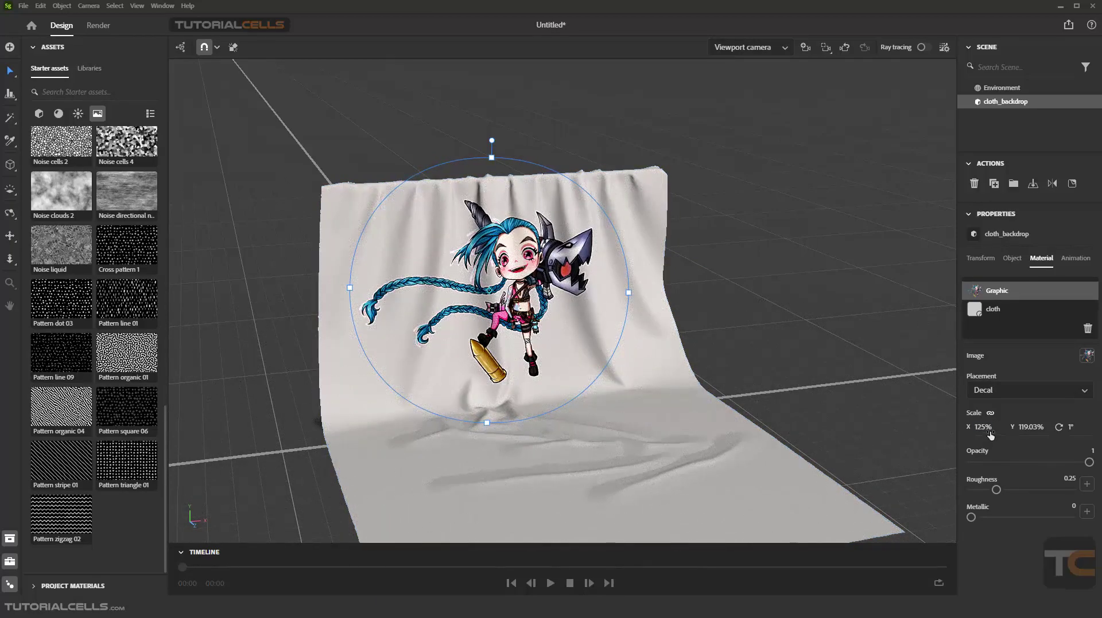
text(125)
click(1030, 427)
text(12)
key(Return)
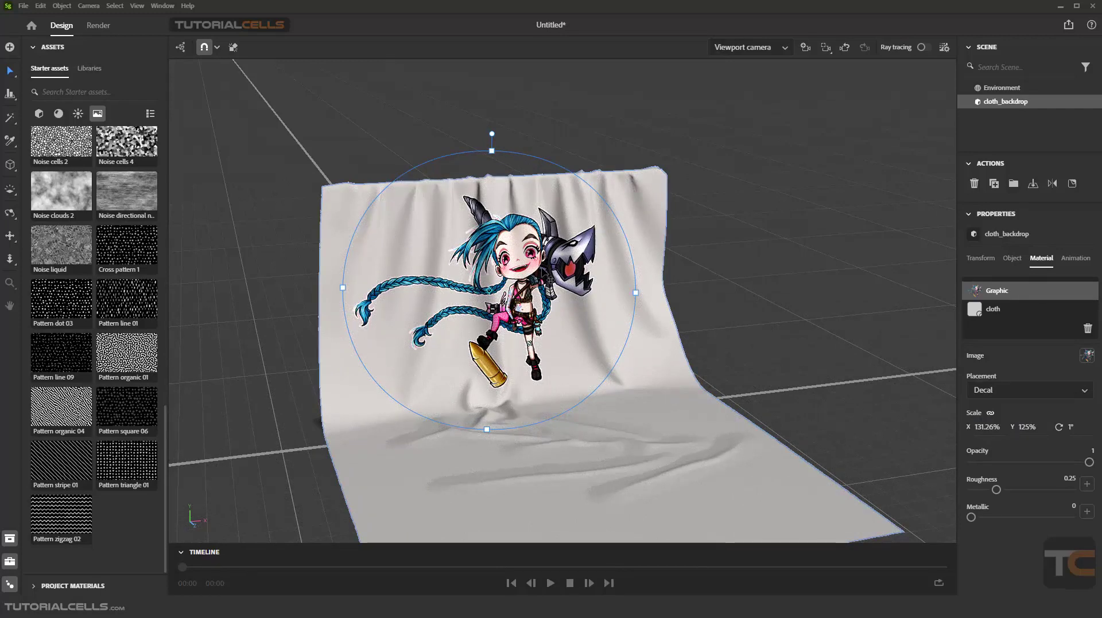
key(ctrl+s)
Try lowering the character decal's opacity to about 0.57 and undo the change
drag(1087, 462, 1024, 461)
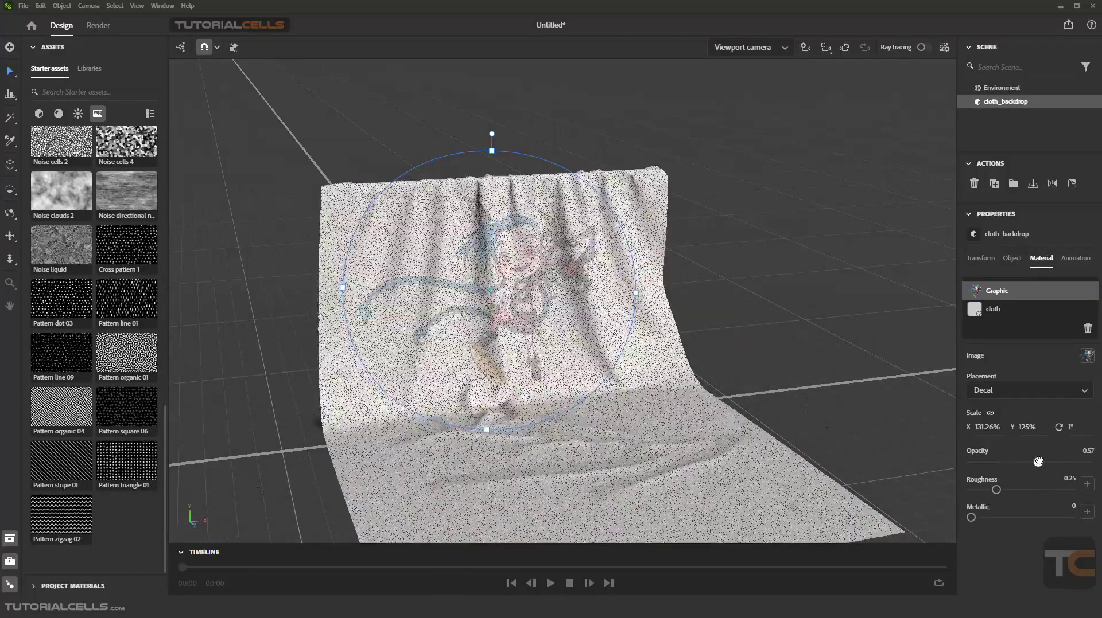
key(ctrl+z)
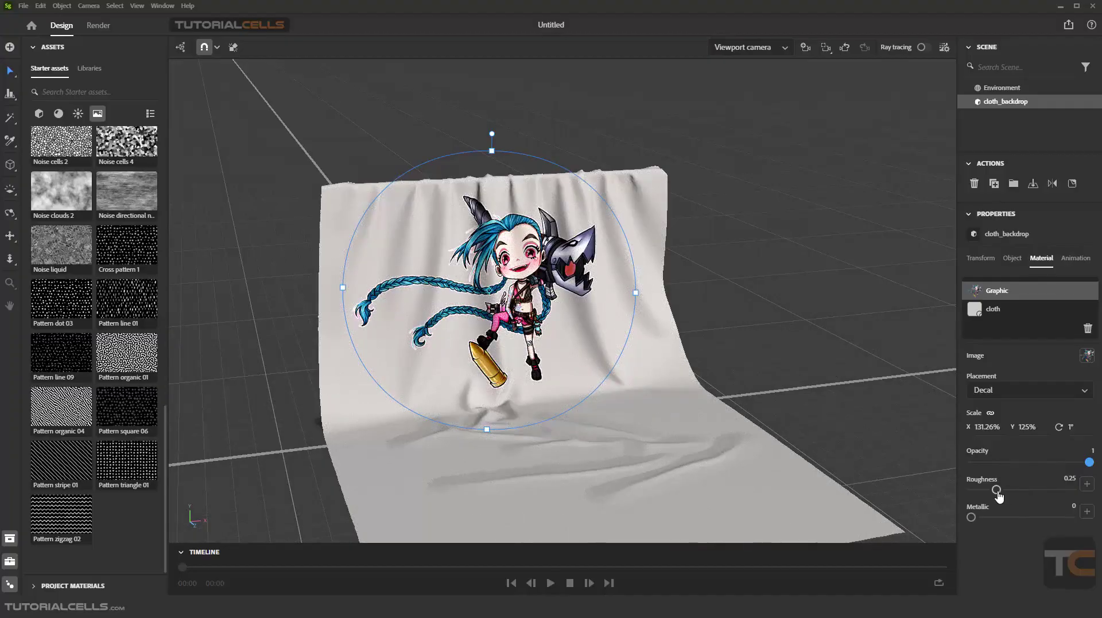
Raise the character decal's roughness to 0.95 and inspect its surface up close
drag(995, 491, 1066, 490)
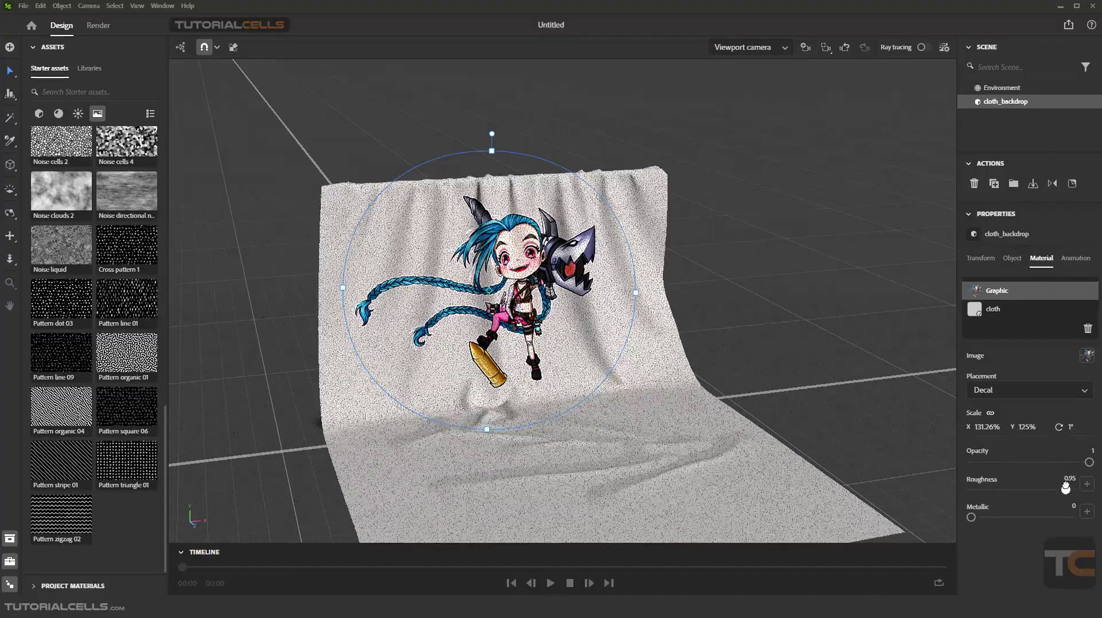
scroll(567, 274, up, 5)
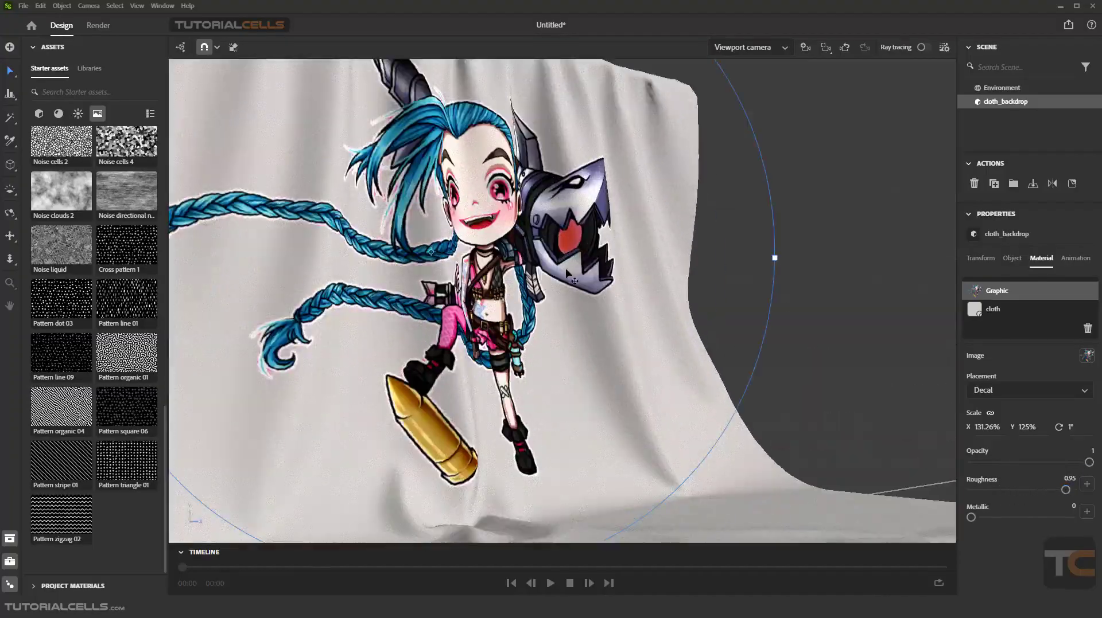
scroll(625, 309, down, 4)
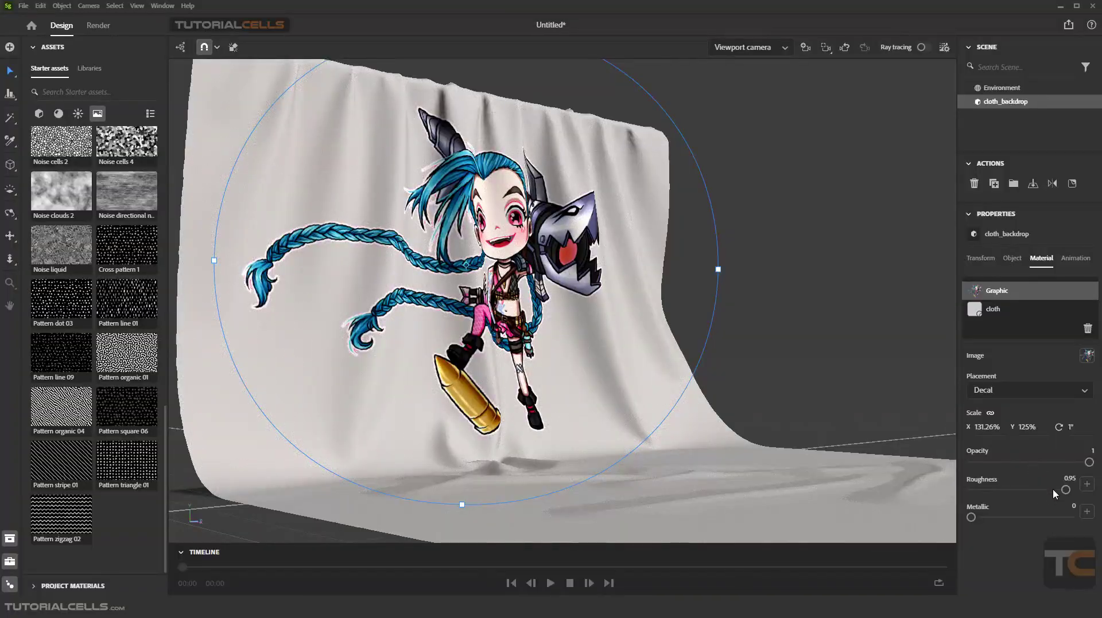
Set the character decal's roughness to 0.29 and metallic to 1, checking the reflections from several angles
drag(1065, 491, 1022, 518)
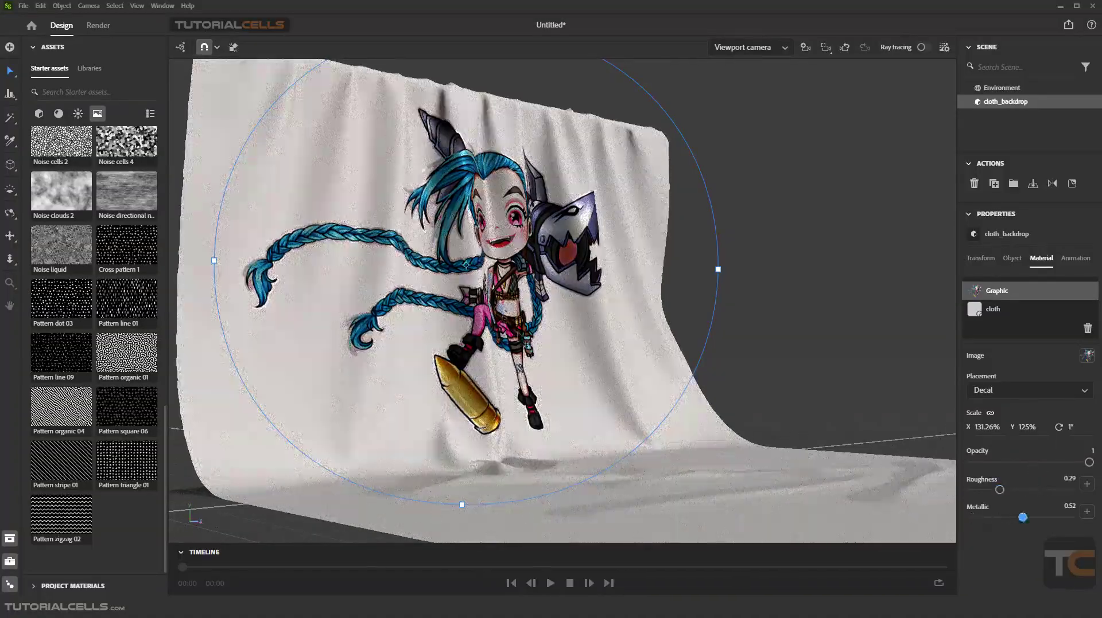
right_drag(475, 311, 629, 355)
drag(1016, 517, 1072, 517)
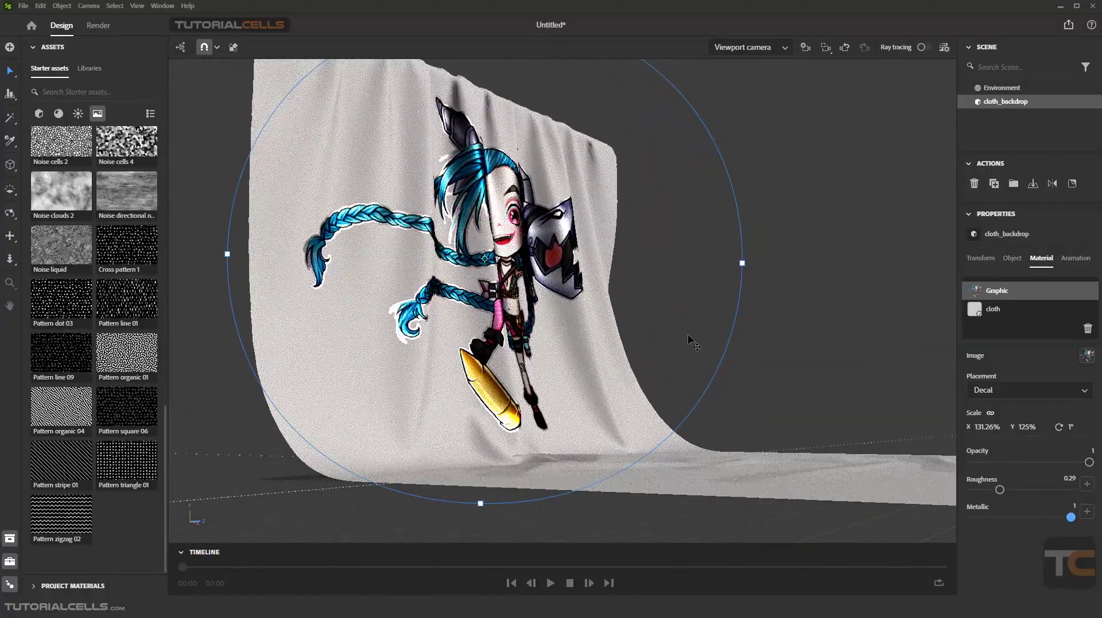
right_drag(687, 334, 470, 318)
scroll(471, 320, down, 4)
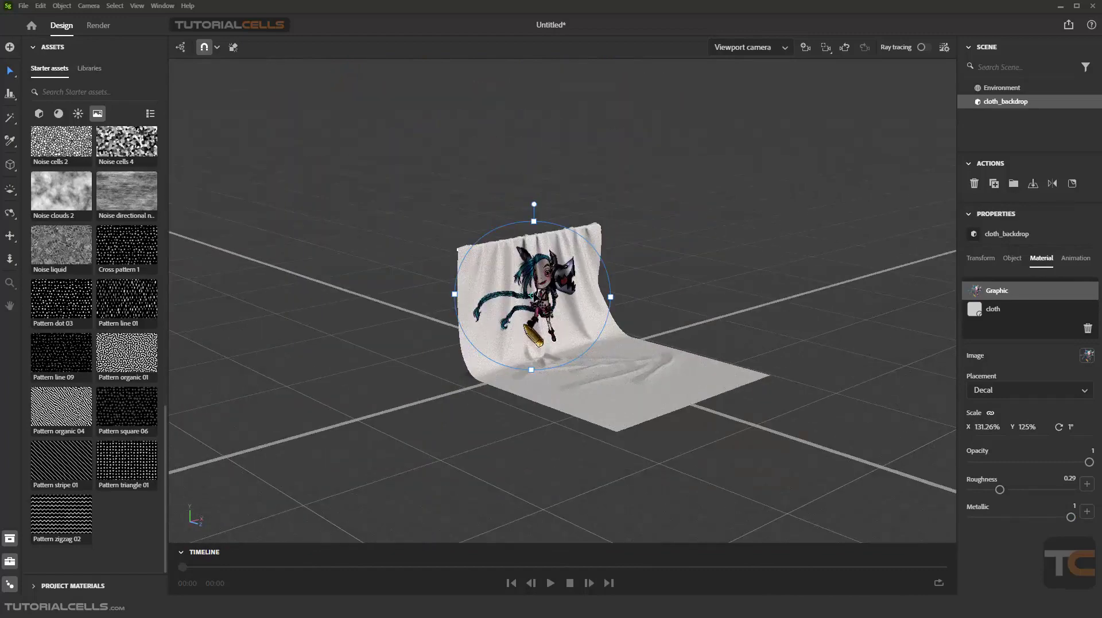
Remove the character decal and delete the cloth backdrop from the scene
scroll(535, 296, up, 1)
key(ctrl+z)
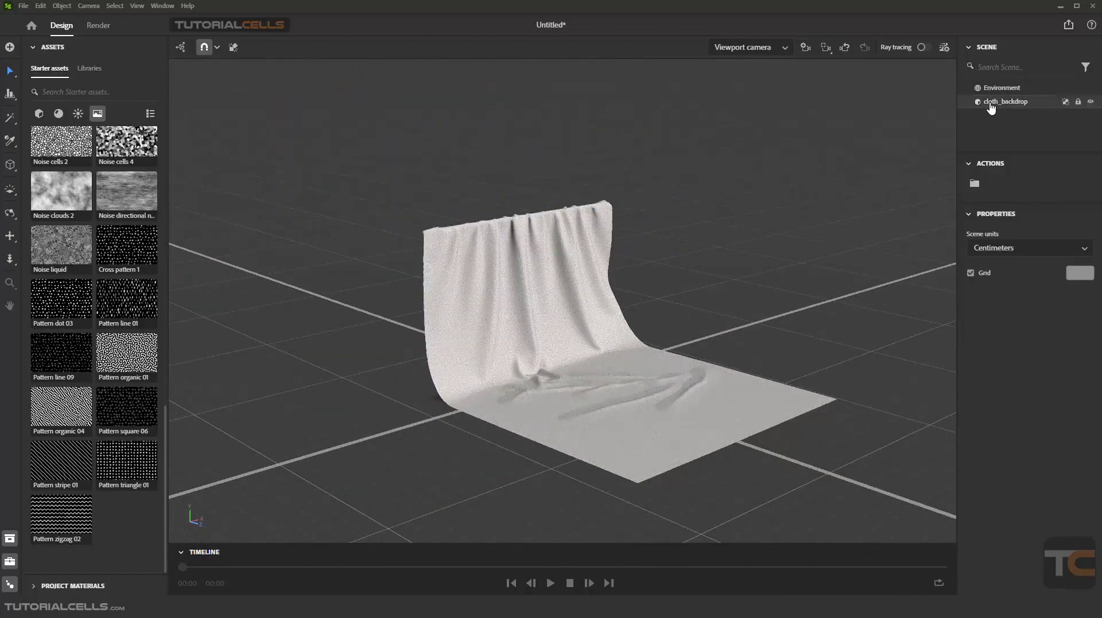
click(516, 285)
key(Delete)
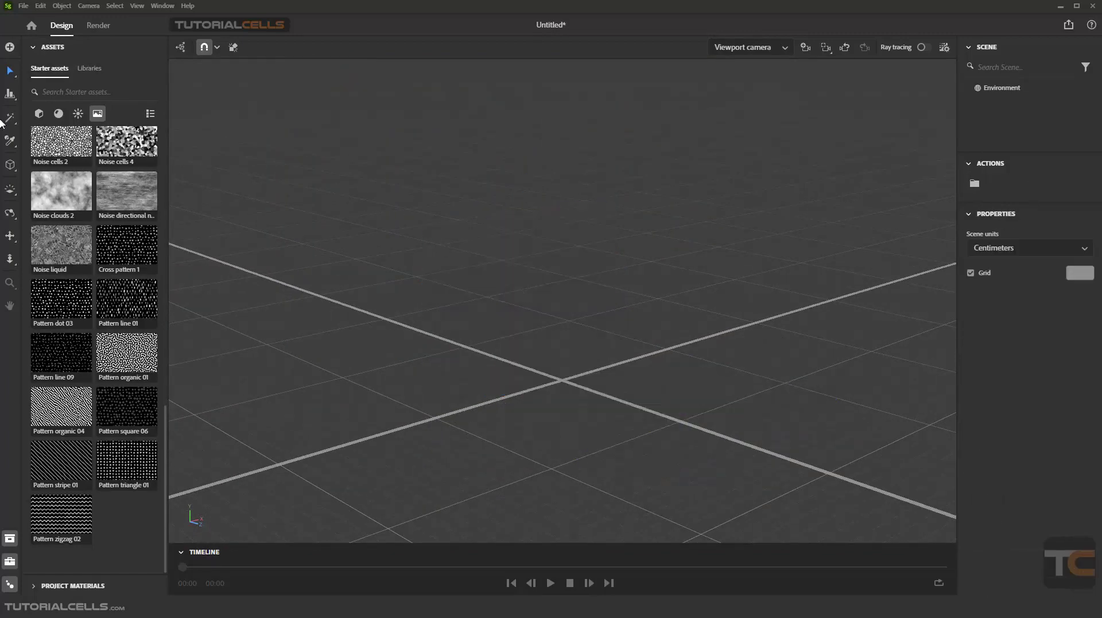
Add the coffee cup with lid model from the starter assets and frame it close up from the front
click(39, 113)
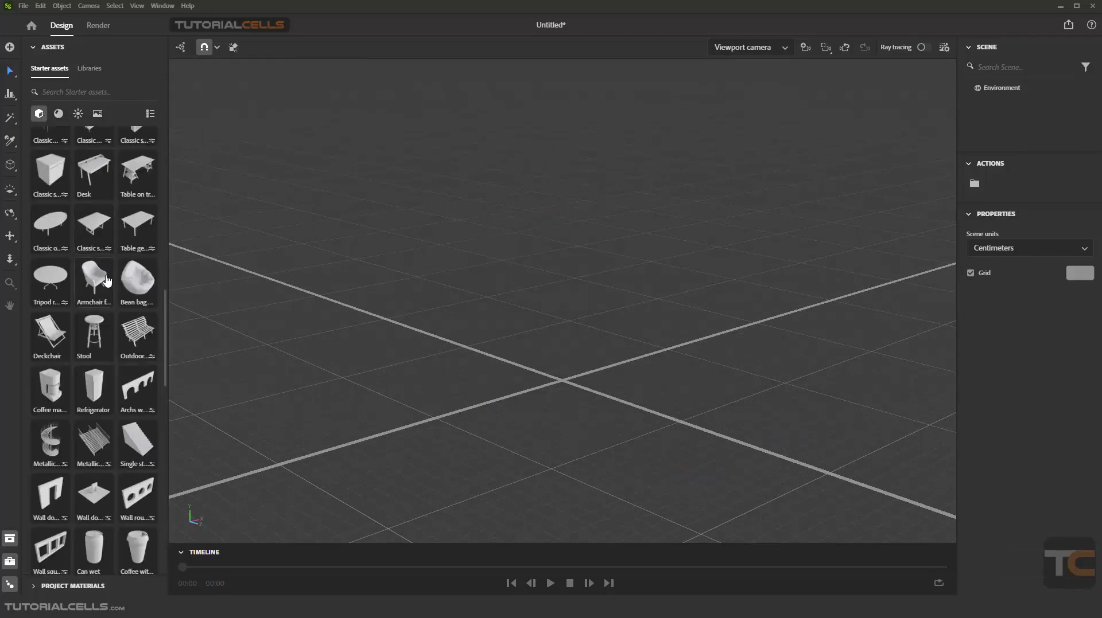
scroll(106, 321, down, 3)
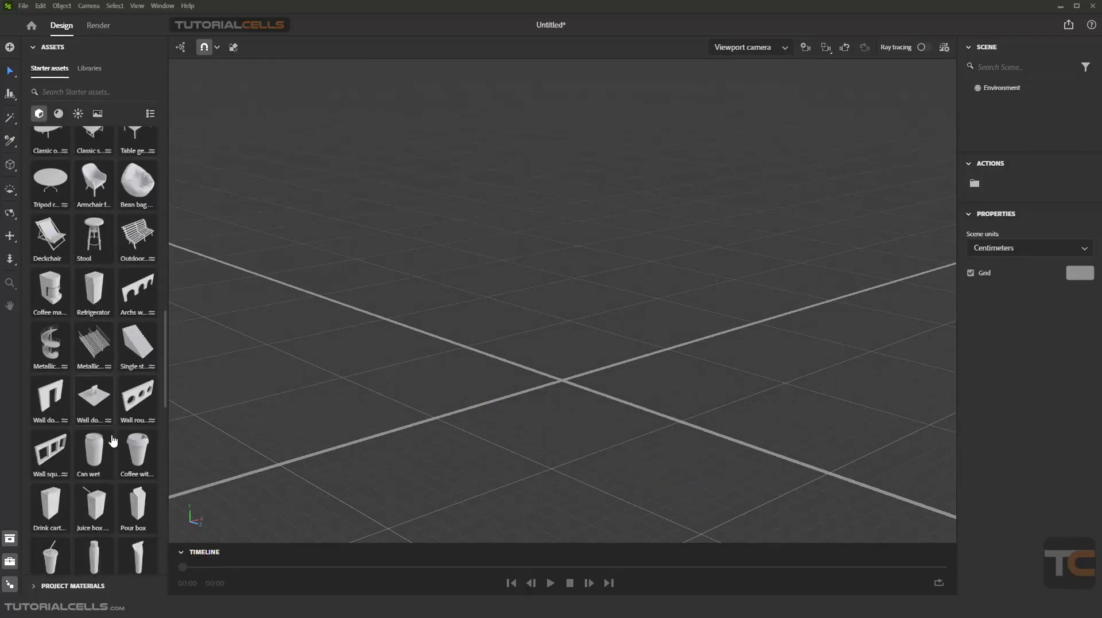
click(136, 445)
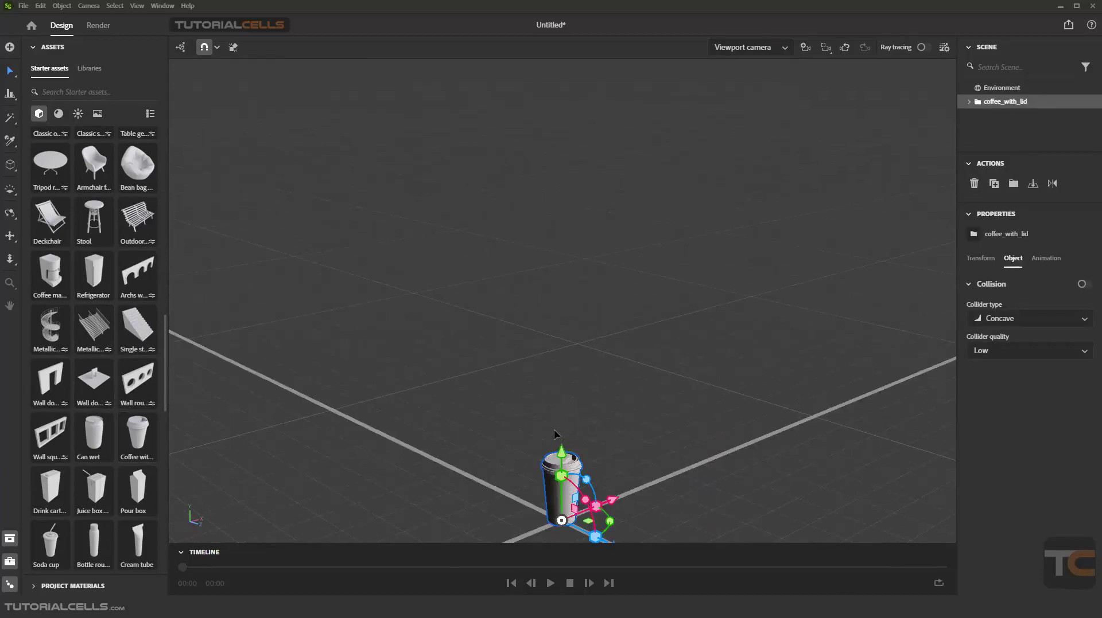
key(f)
right_drag(568, 367, 438, 347)
right_drag(574, 331, 604, 304)
From the logo decal folder in File Explorer, place the q1 shield image on the cup and the decal2 character image over it
key(alt+Tab)
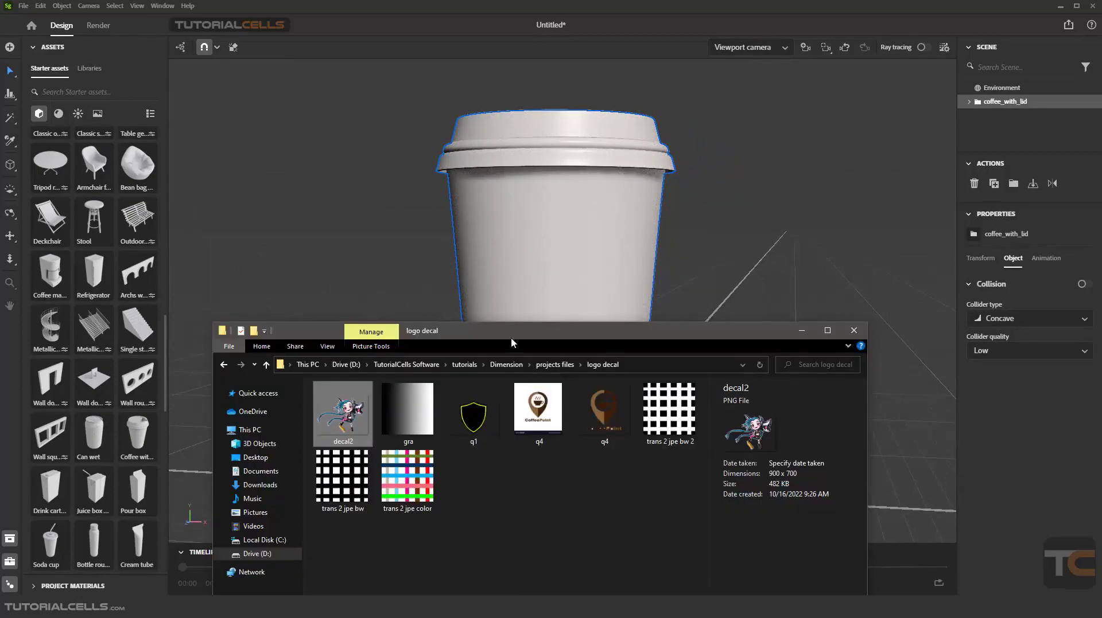
drag(481, 415, 555, 287)
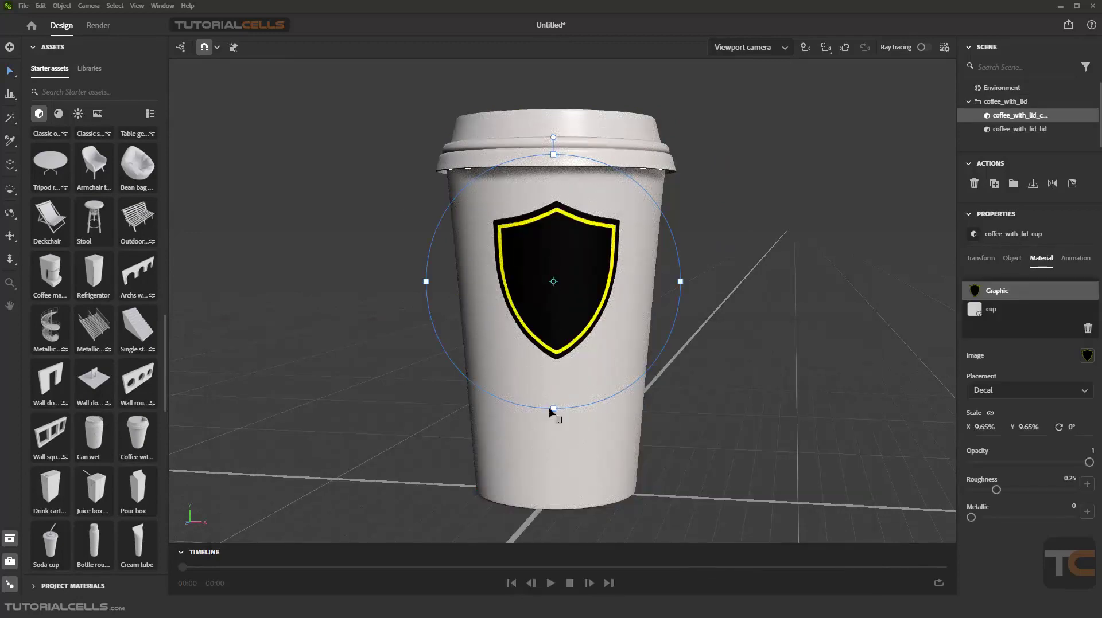
key(alt+Tab)
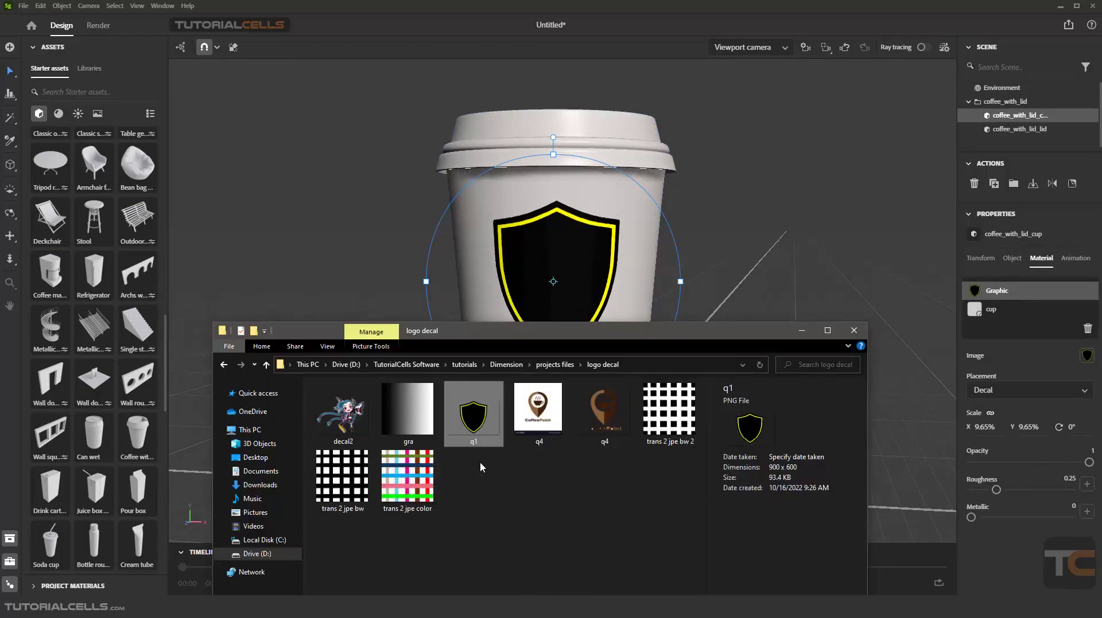
drag(343, 409, 572, 288)
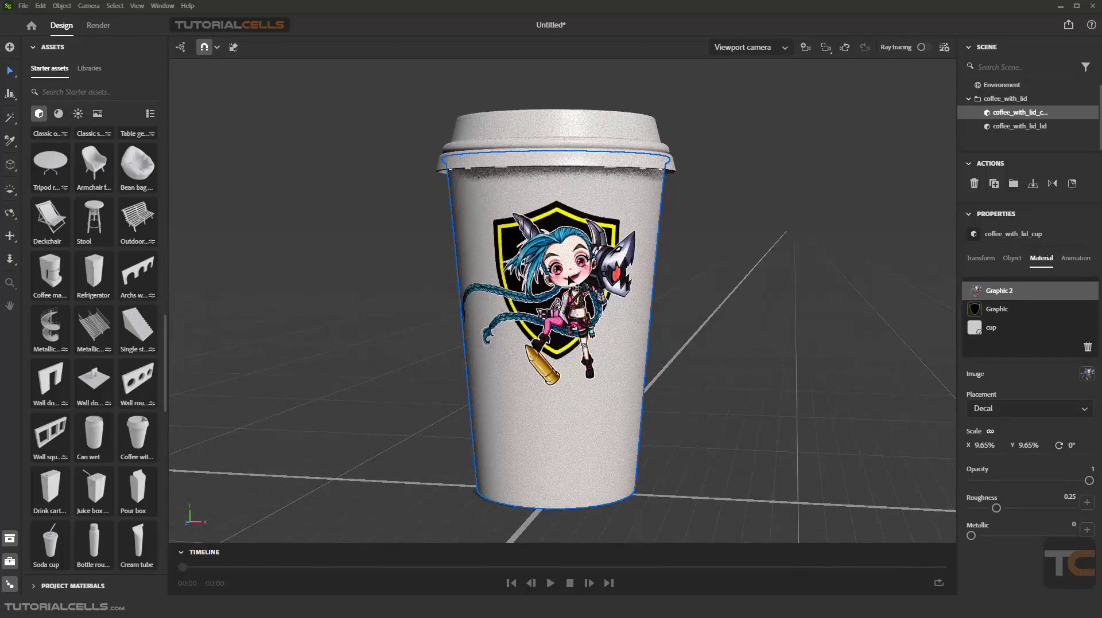
drag(568, 280, 565, 273)
right_drag(565, 273, 687, 299)
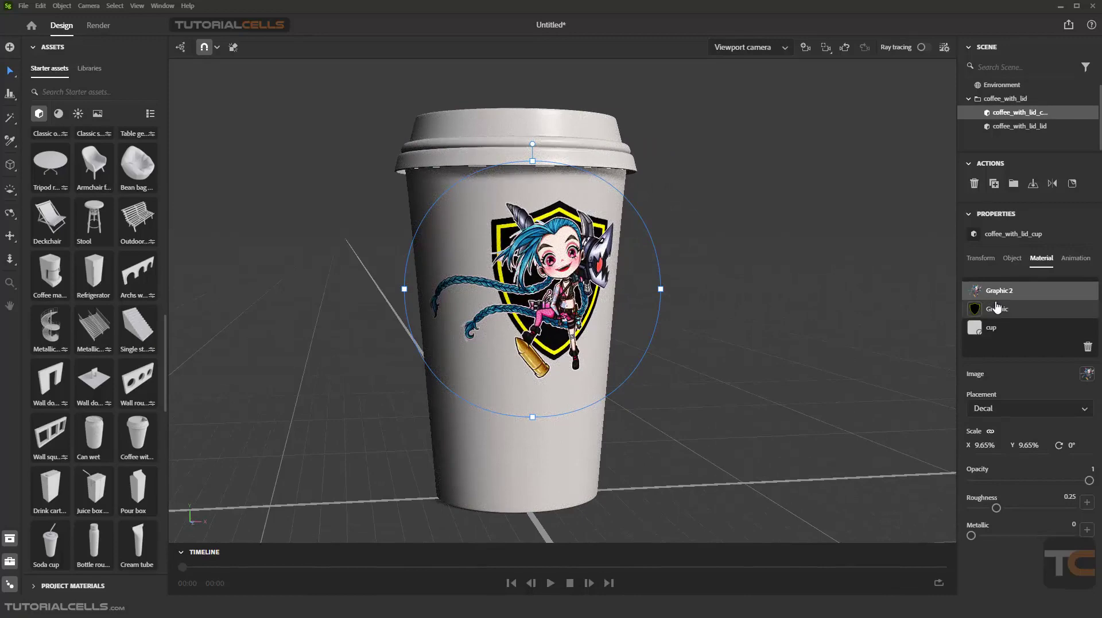
Enlarge the shield decal behind the character to 13.8% in X and Y and shift it slightly on the cup
mouse_move(996, 312)
mouse_down()
mouse_move(995, 292)
mouse_move(995, 322)
mouse_up()
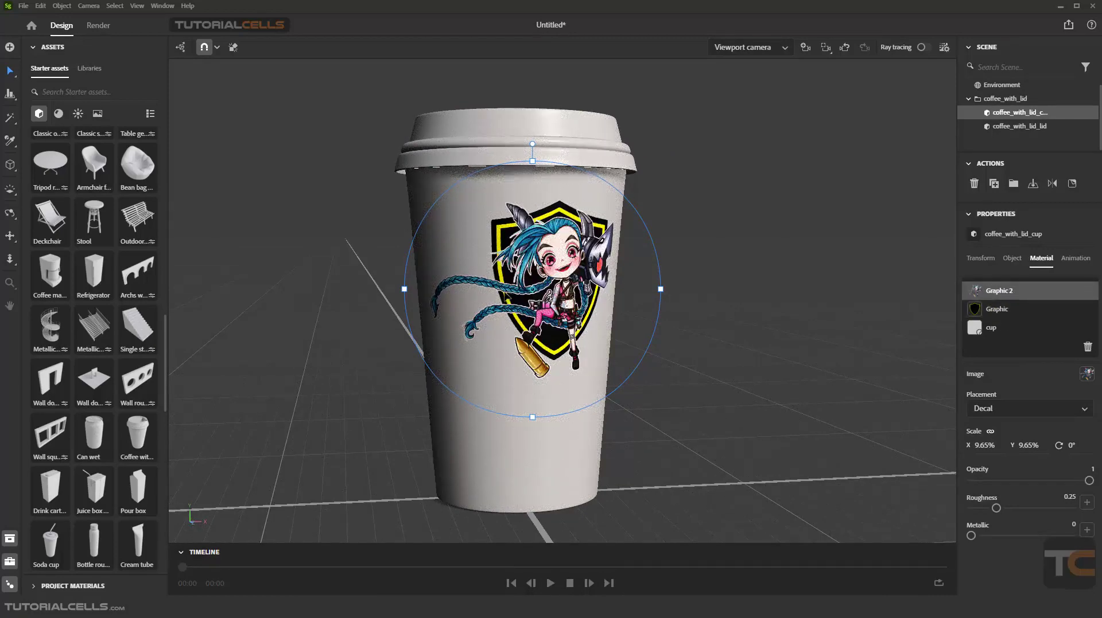
click(997, 310)
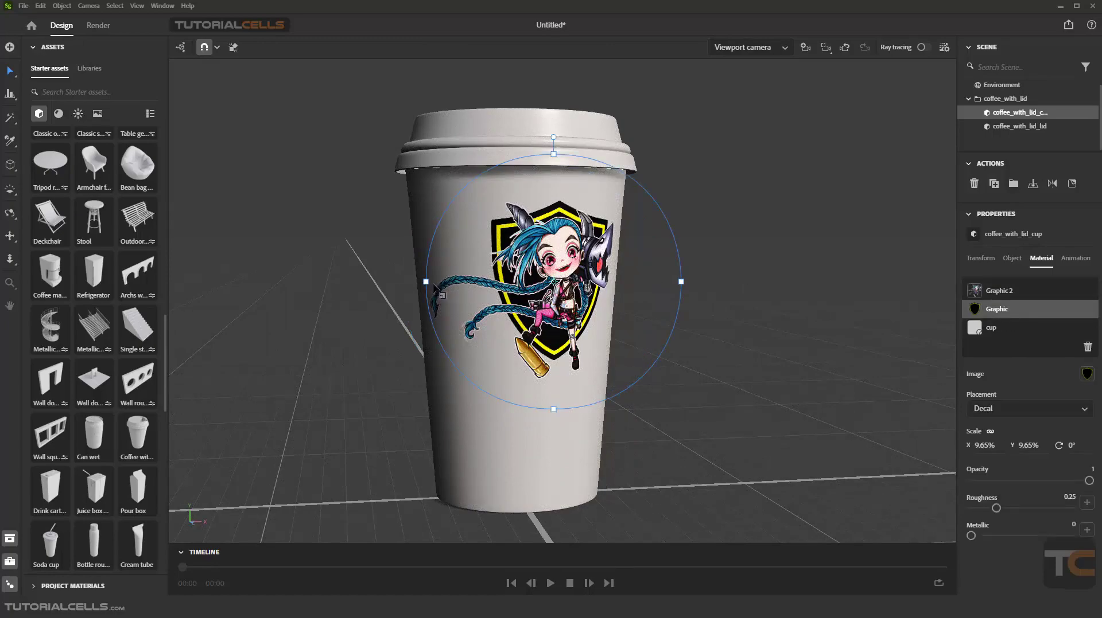
drag(426, 282, 372, 283)
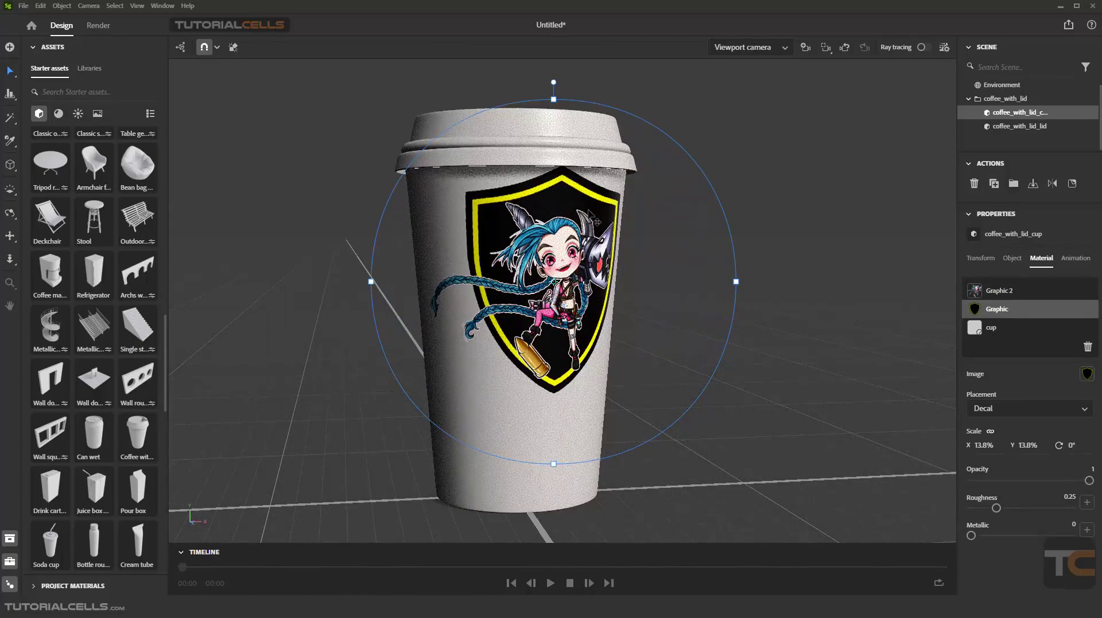
drag(575, 204, 574, 206)
mouse_move(596, 236)
right_down()
mouse_move(580, 238)
mouse_move(602, 236)
right_up()
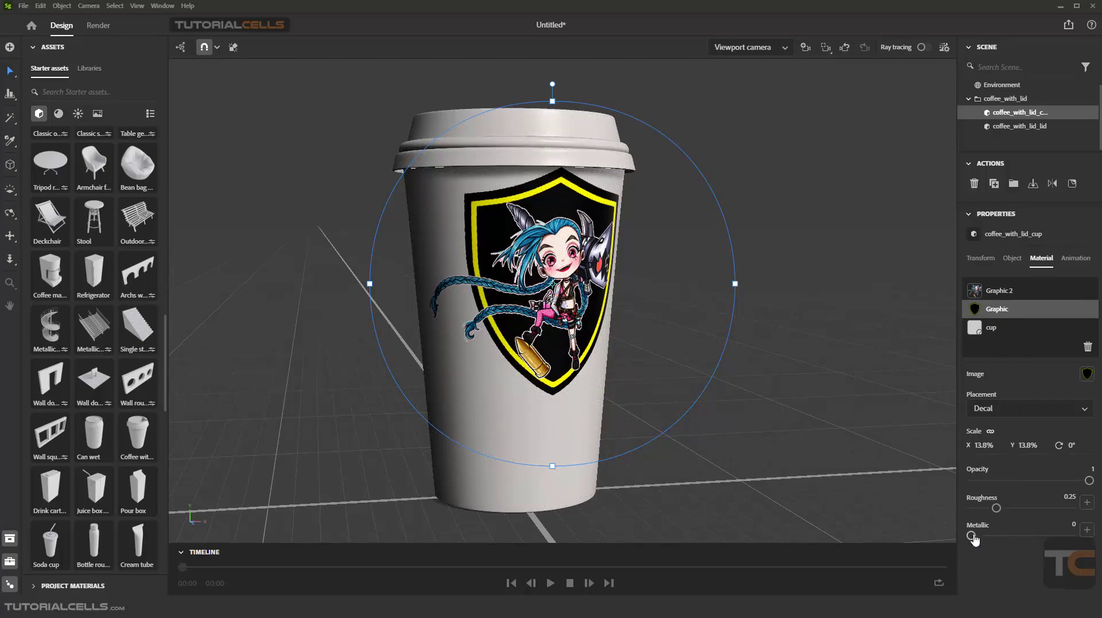
Set the shield decal's metallic to 1 and its roughness to 0.34
drag(971, 536, 1070, 536)
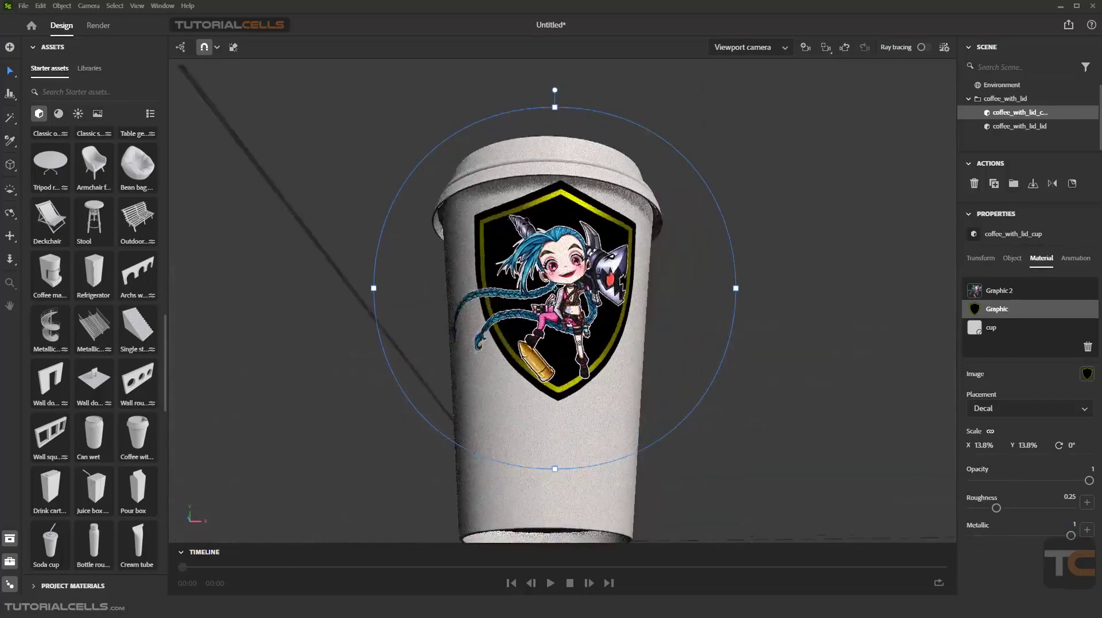
right_drag(671, 261, 722, 295)
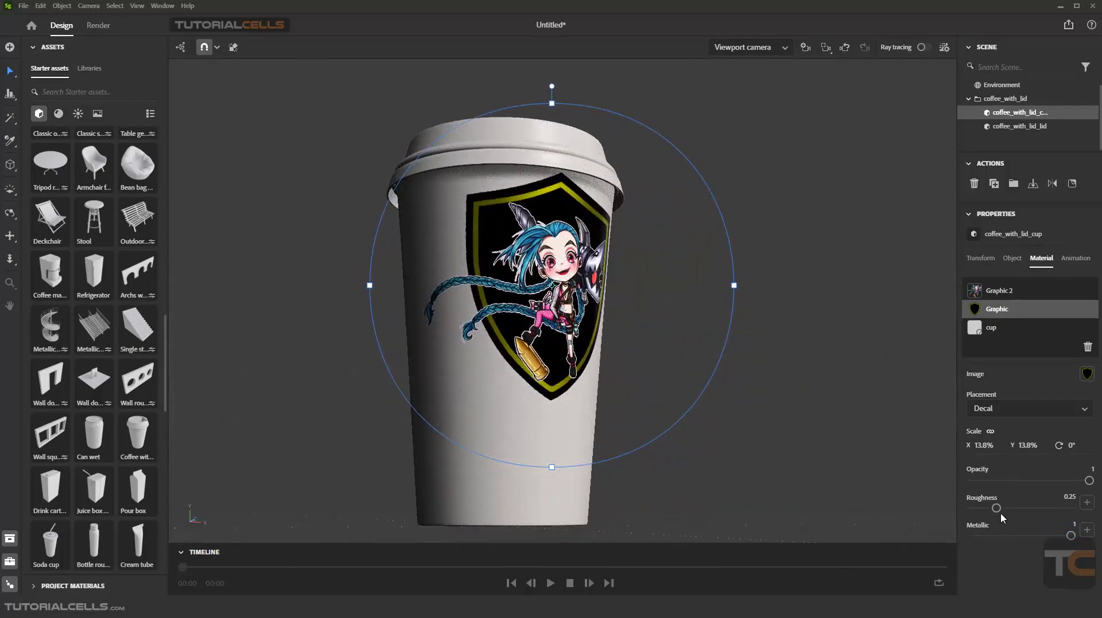
mouse_move(999, 508)
mouse_down()
mouse_move(1023, 508)
mouse_move(1004, 508)
mouse_up()
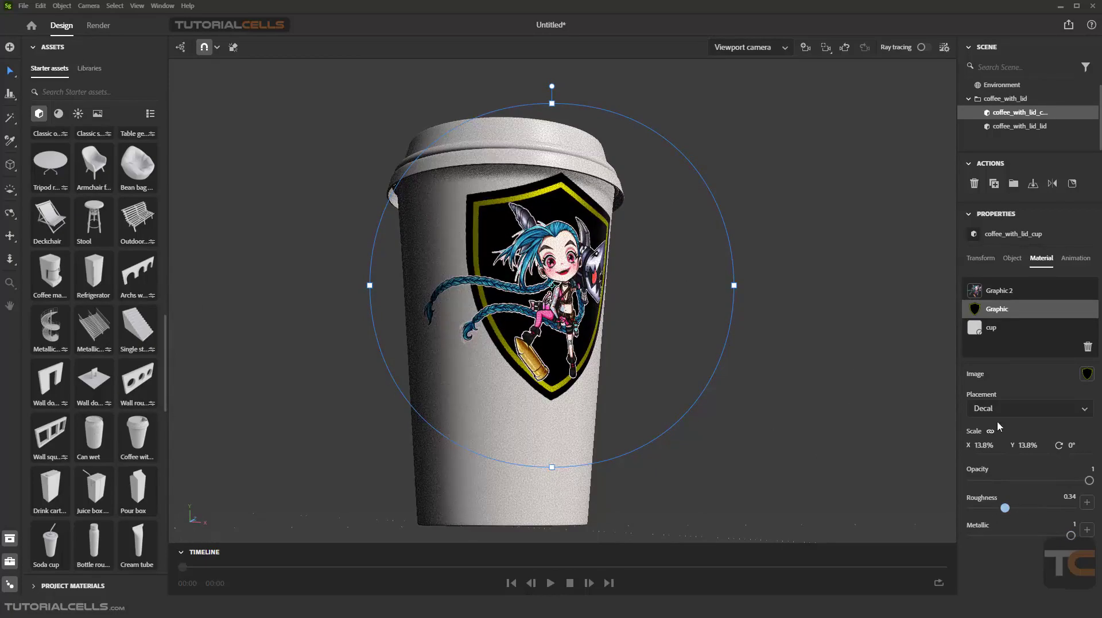
Light the scene with an environment light from the starter assets and view the decals on the cup from several angles
click(999, 291)
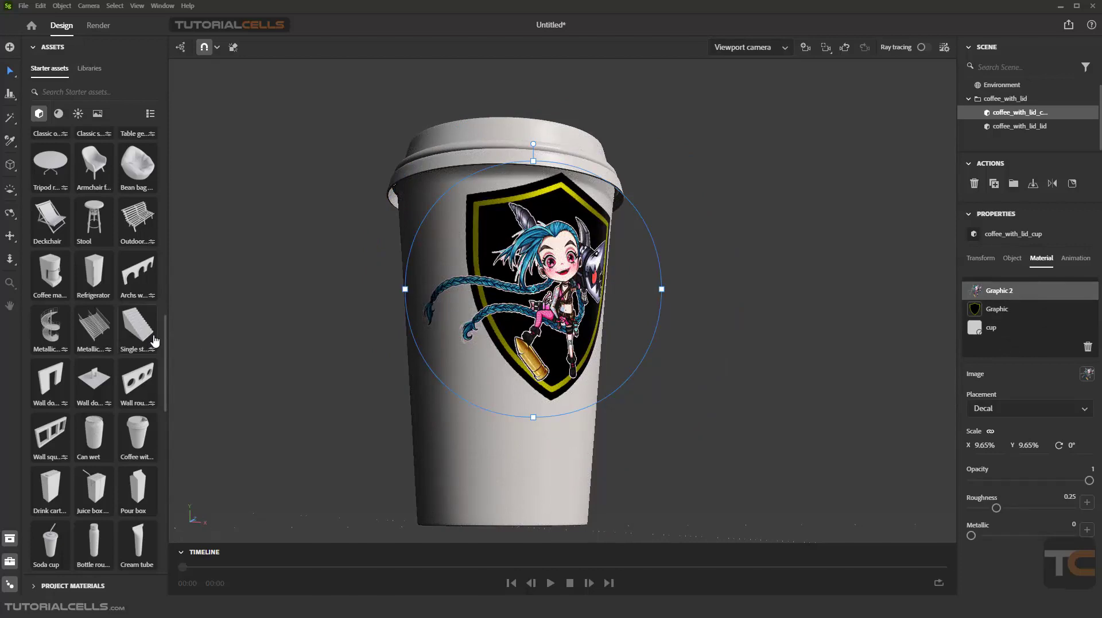
click(58, 113)
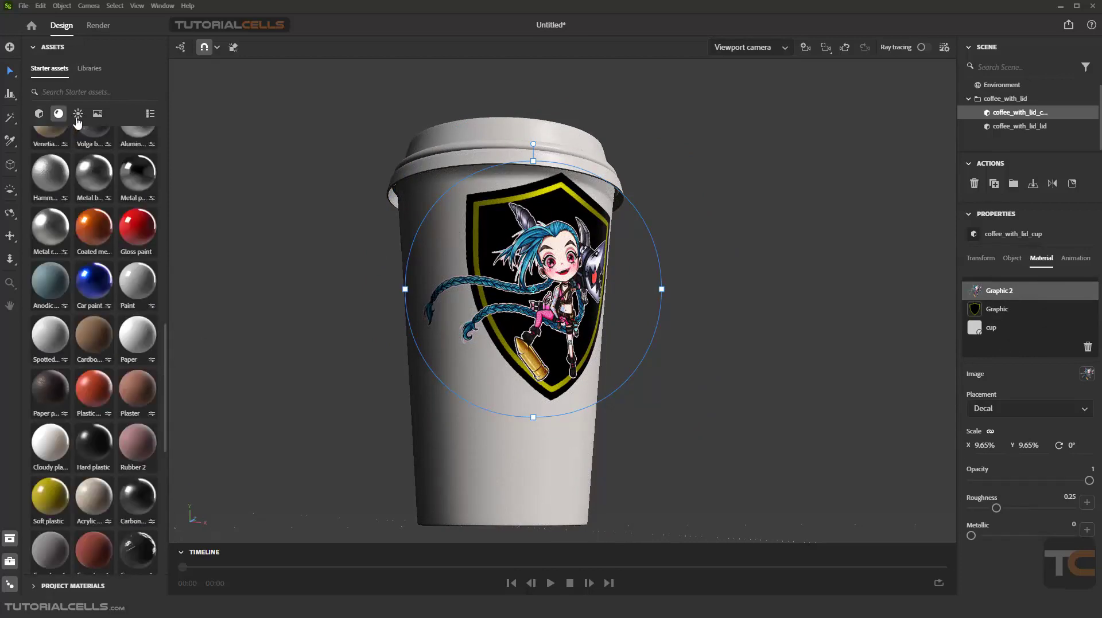
click(77, 117)
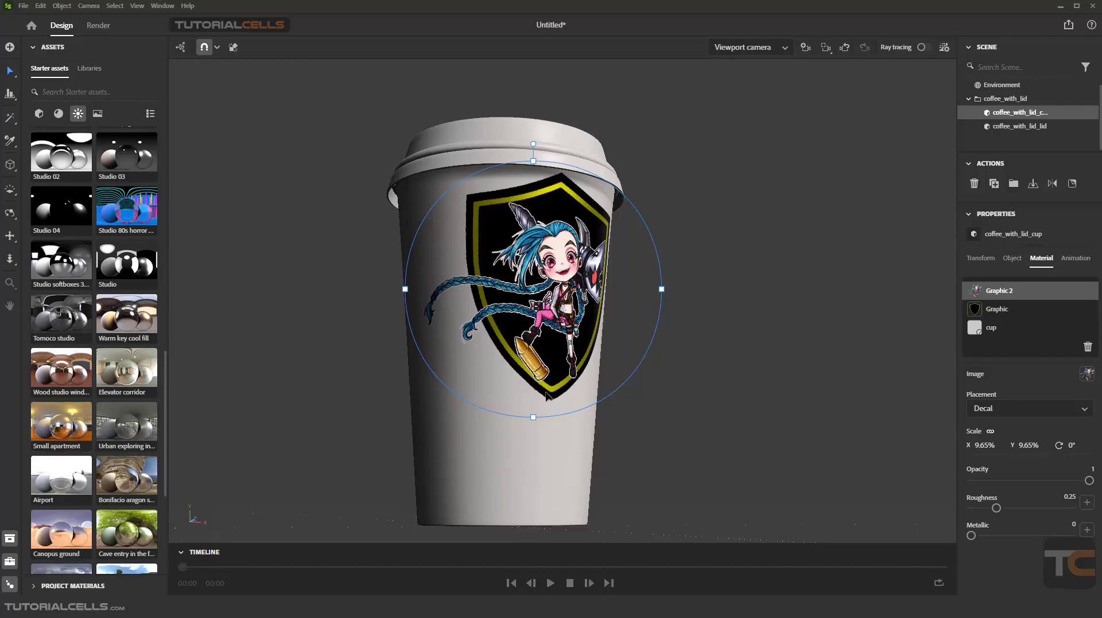
right_drag(583, 326, 492, 410)
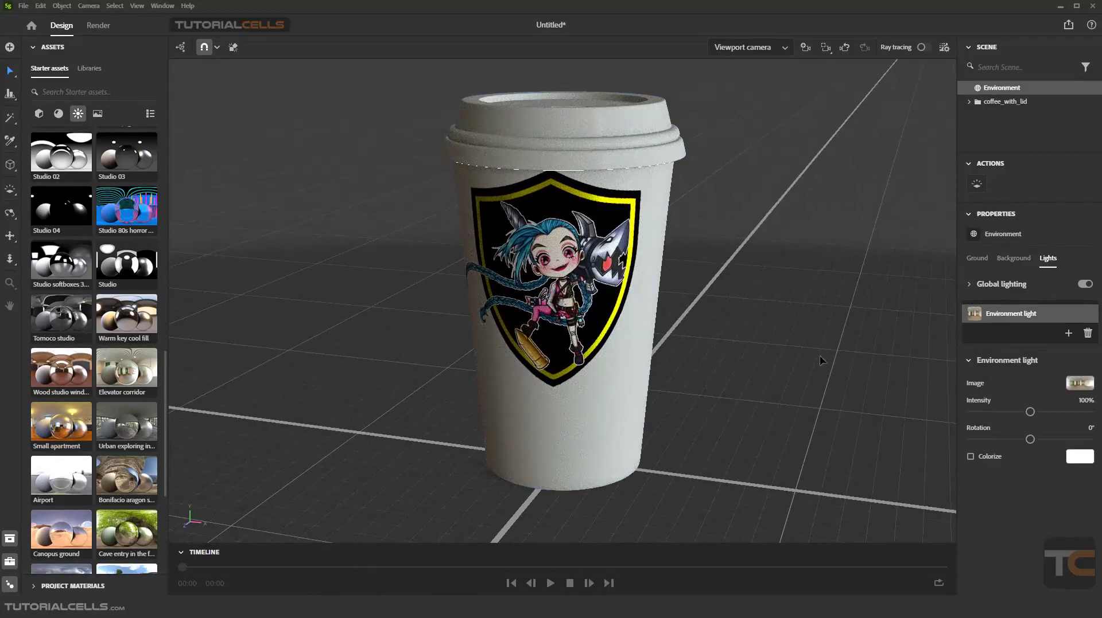
shift+right_drag(849, 343, 692, 271)
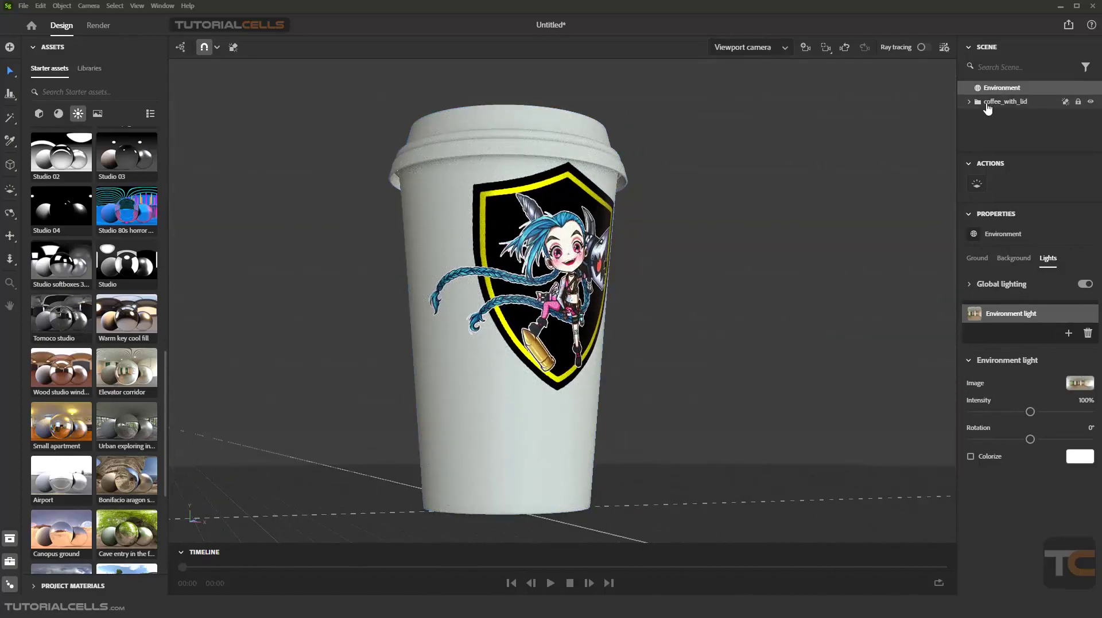
Expand the coffee_with_lid group and inspect the material of its lid part
click(988, 106)
click(968, 102)
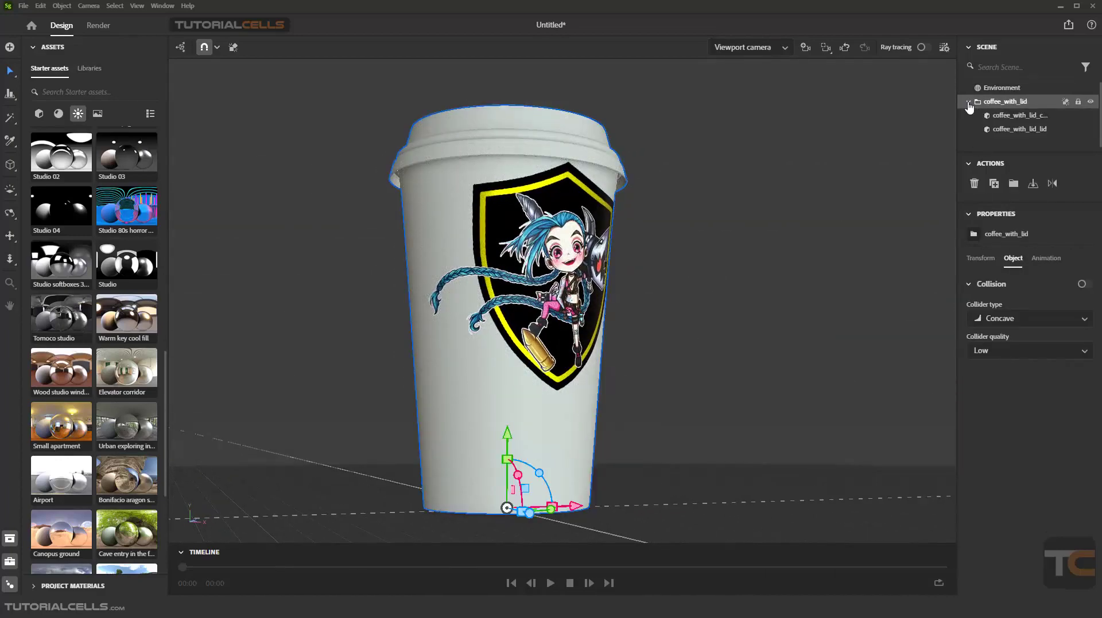
click(968, 102)
click(968, 103)
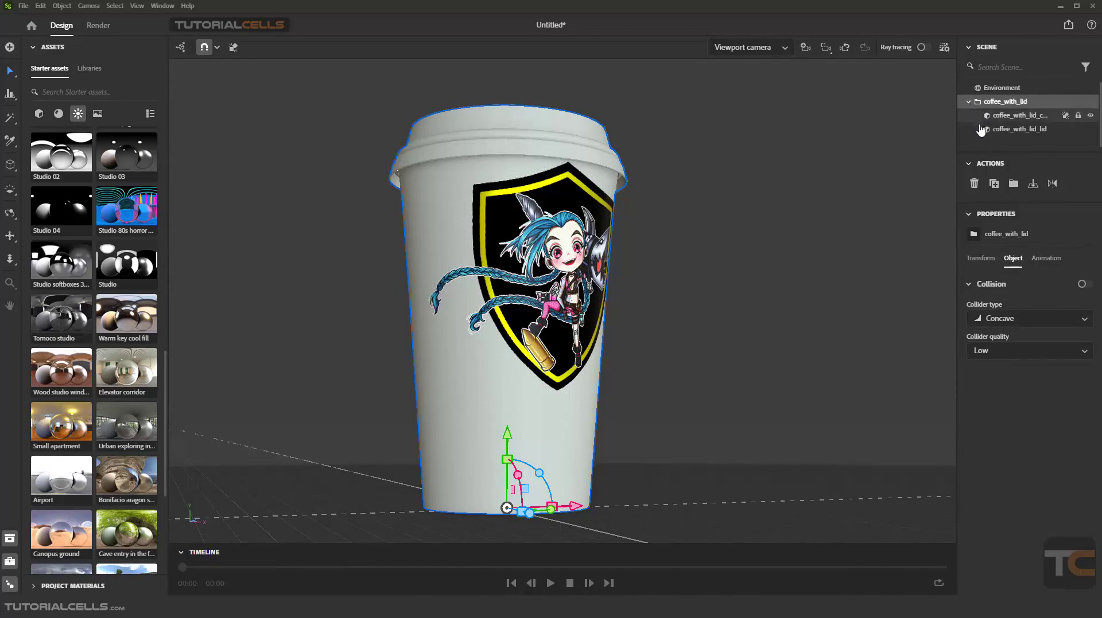
click(1017, 120)
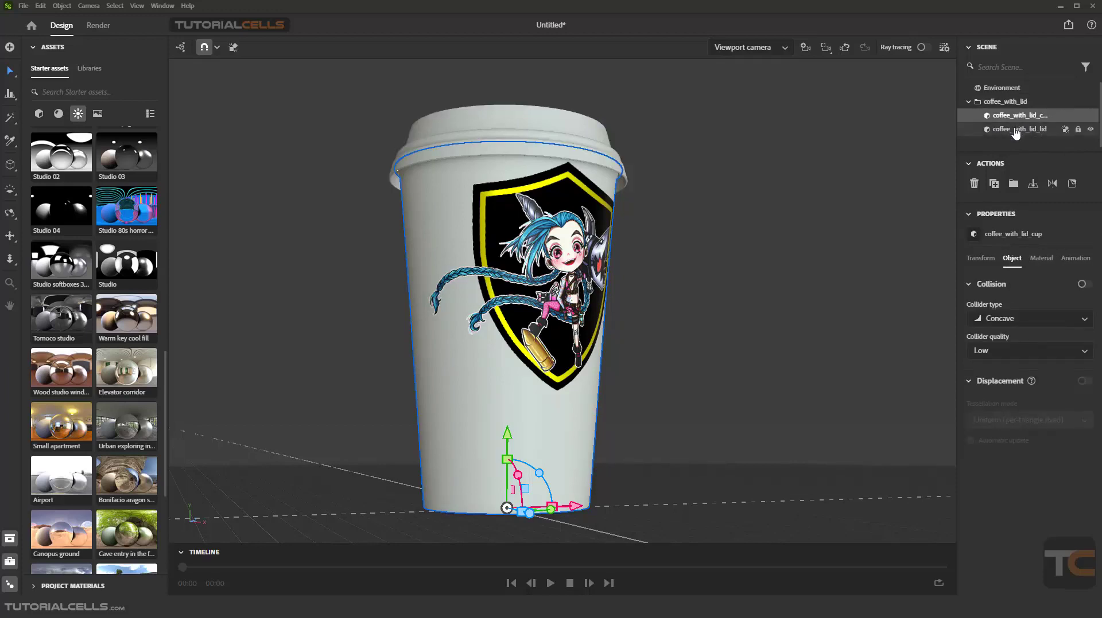
click(1015, 131)
click(1041, 259)
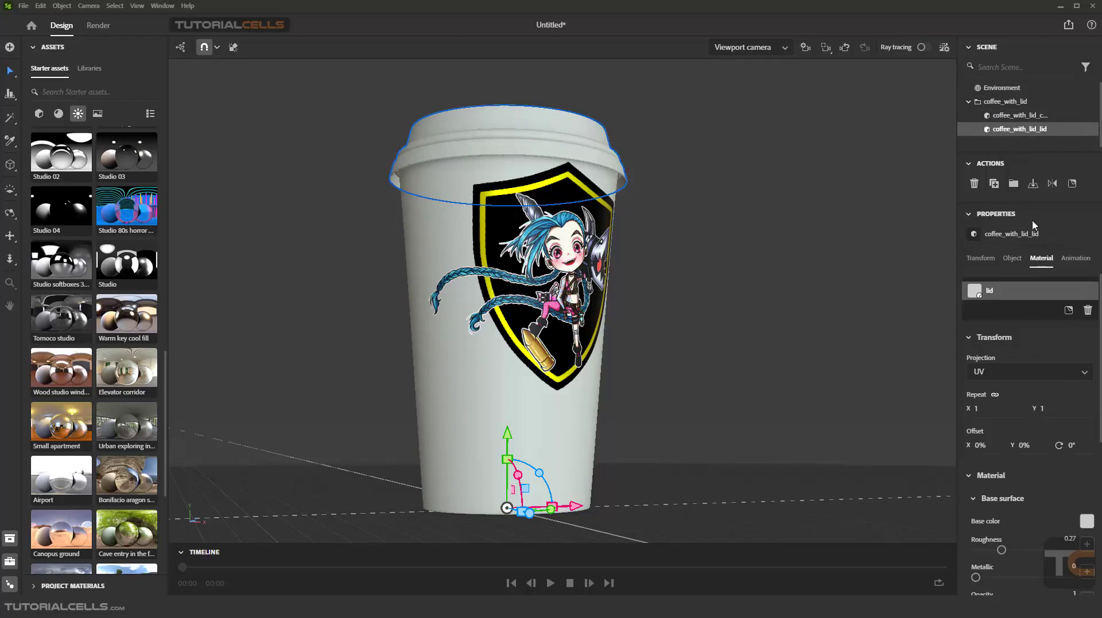
Set the metallic value of the cup's Graphic 2 character decal to 1
click(1006, 119)
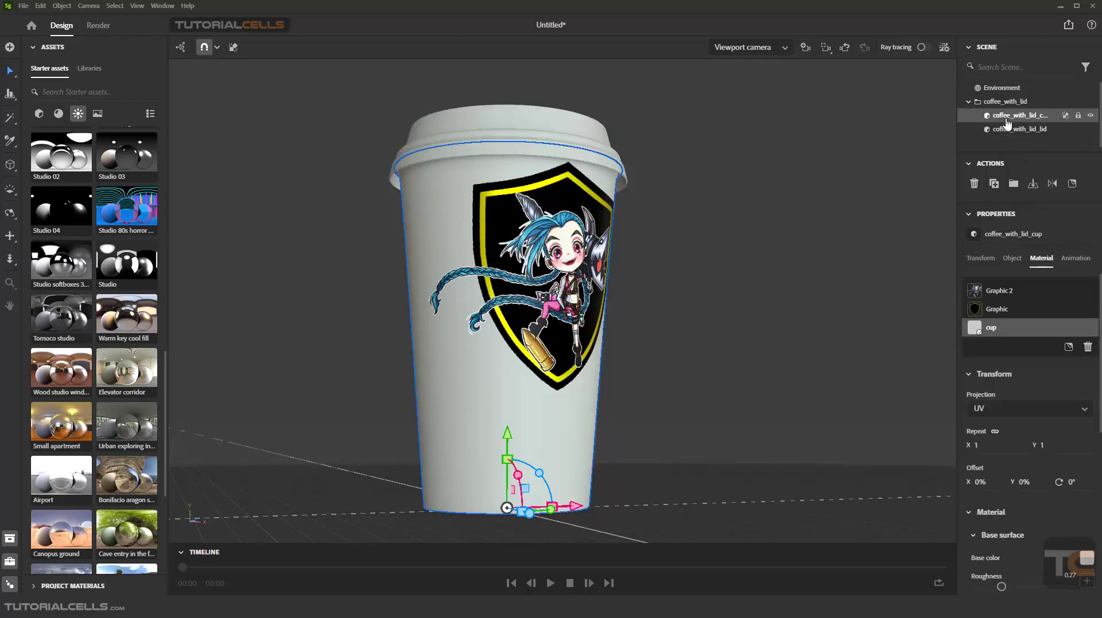
click(1008, 291)
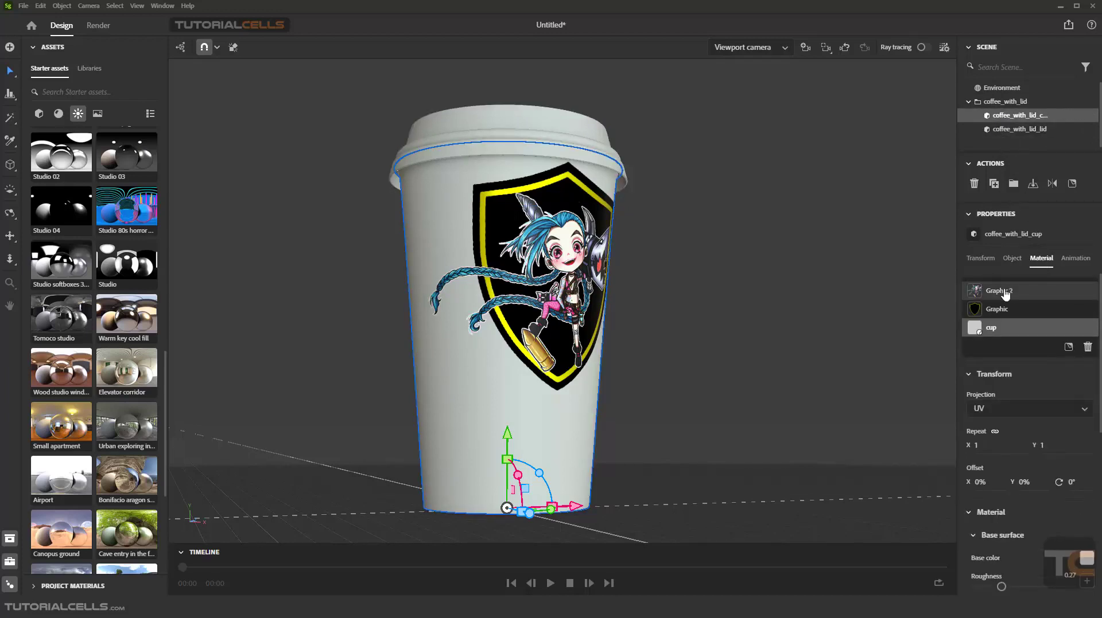
drag(970, 535, 1070, 536)
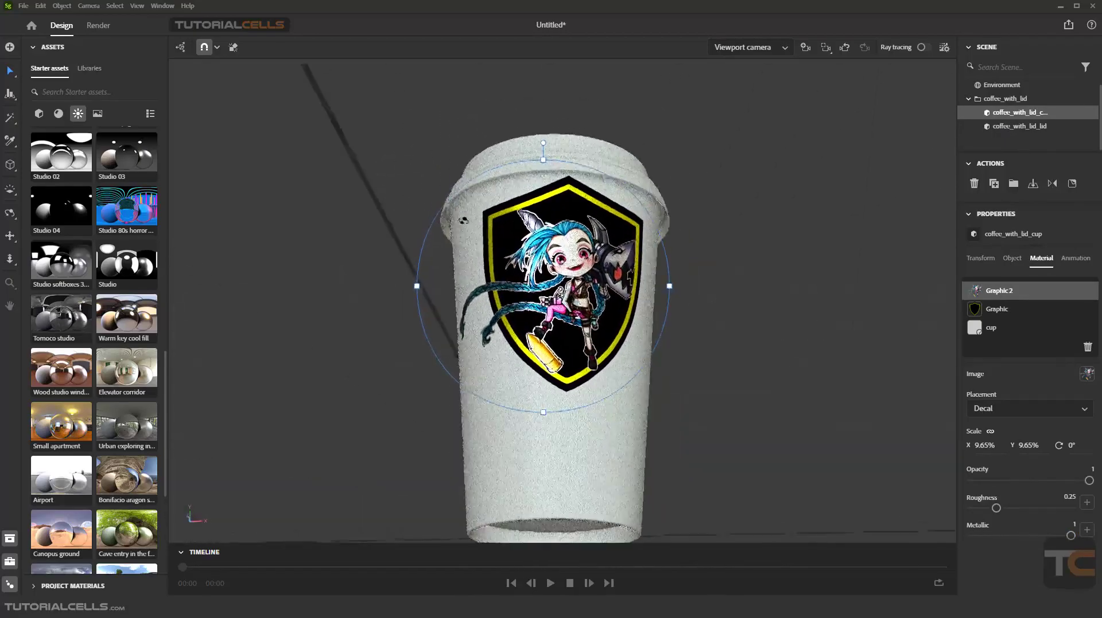
Replace the environment light with a different one from the starter assets and check the cup's reflections
scroll(144, 475, down, 1)
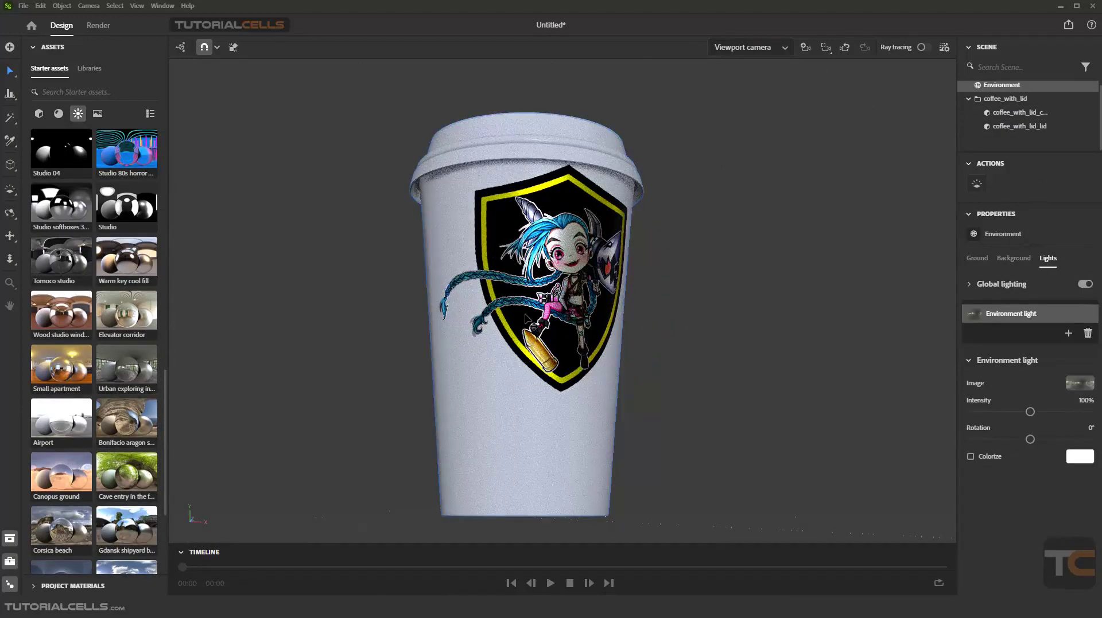
right_drag(531, 317, 545, 348)
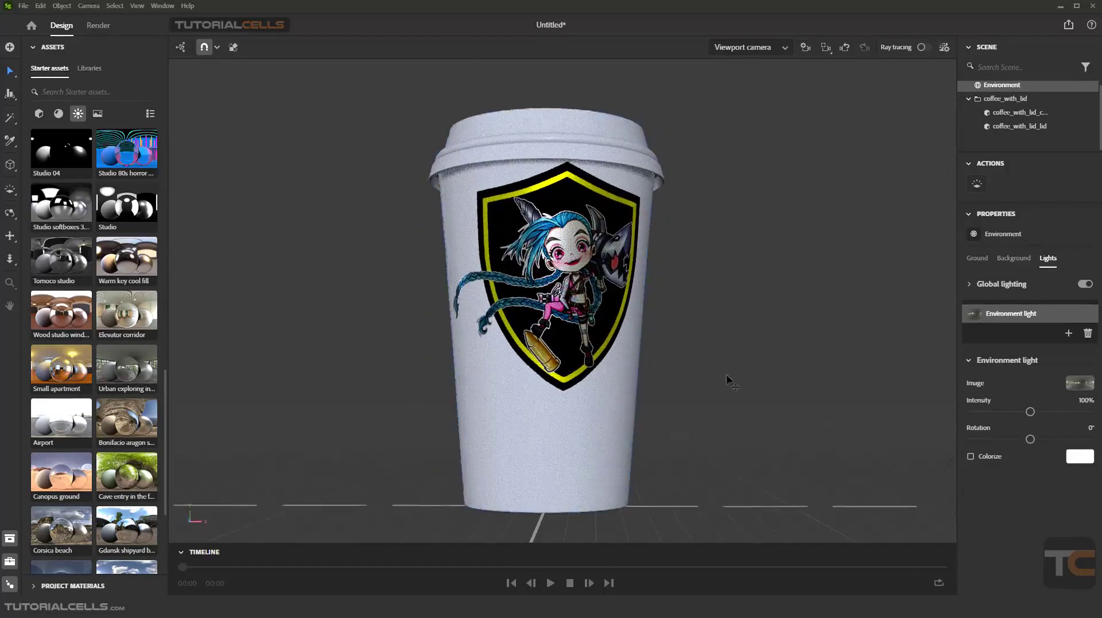
Examine the cup's base material properties and compare them with those of the shield graphic layer
click(1012, 112)
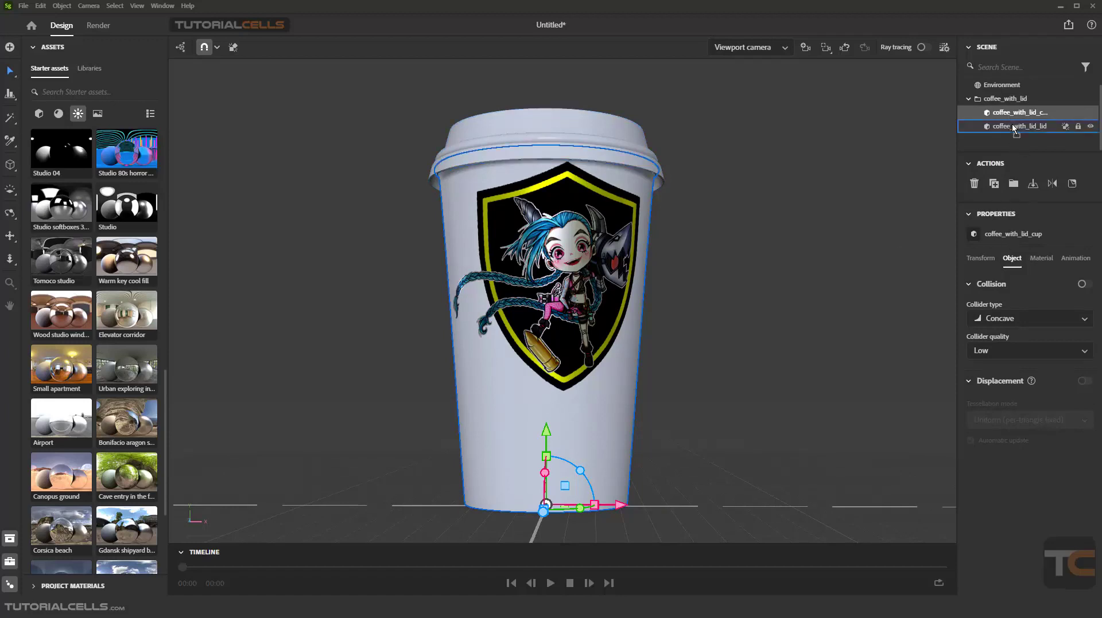
click(1041, 260)
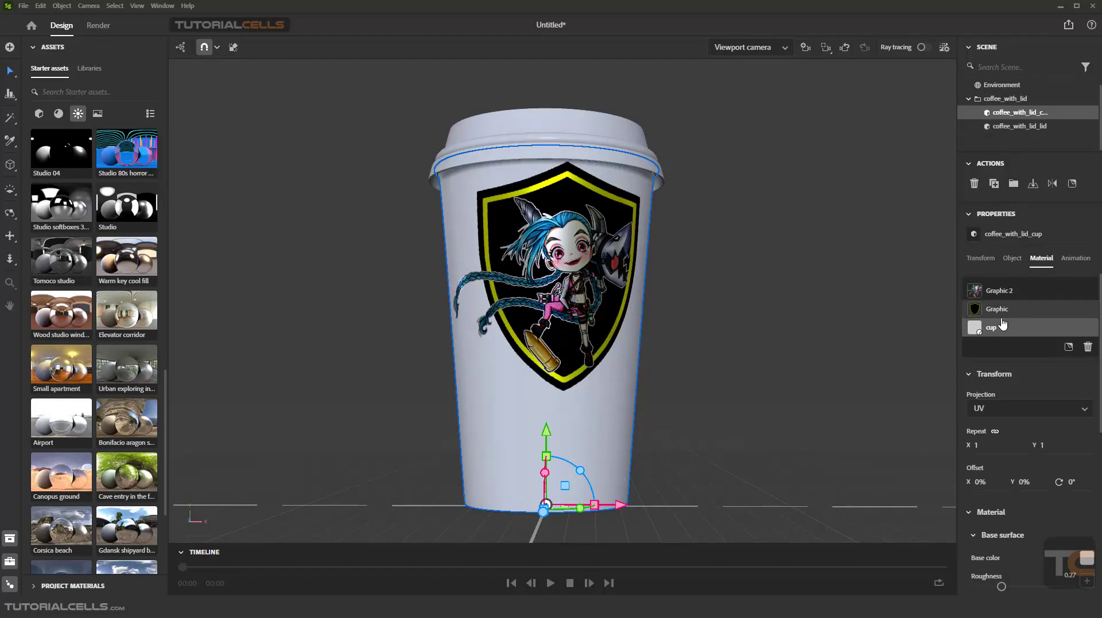
click(987, 422)
click(987, 424)
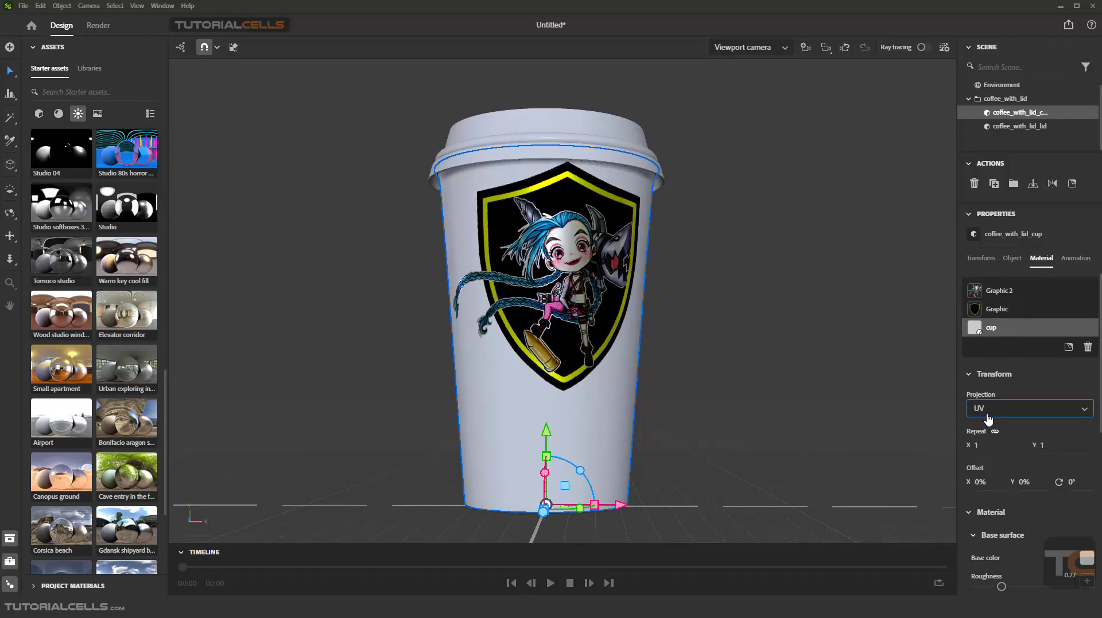
scroll(992, 453, down, 3)
scroll(993, 464, down, 1)
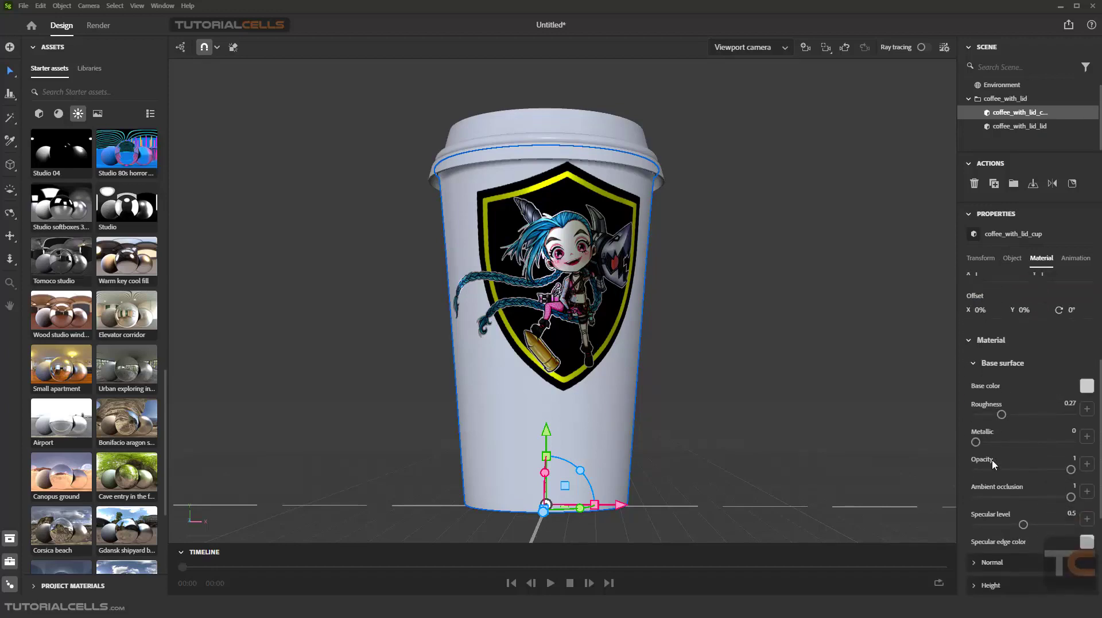
scroll(993, 449, up, 4)
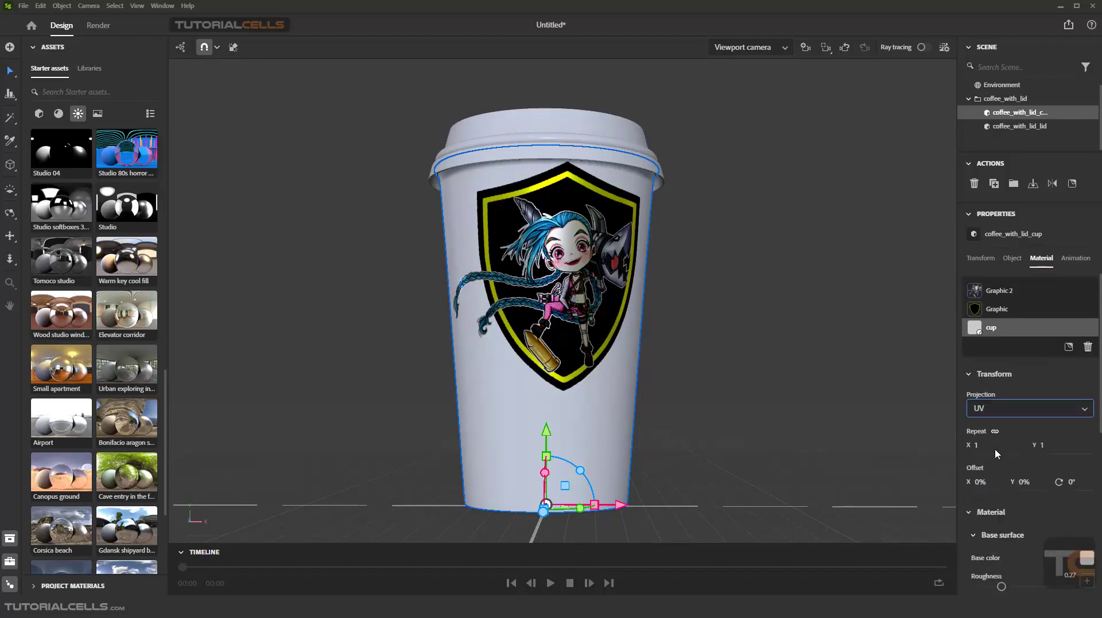
click(1005, 310)
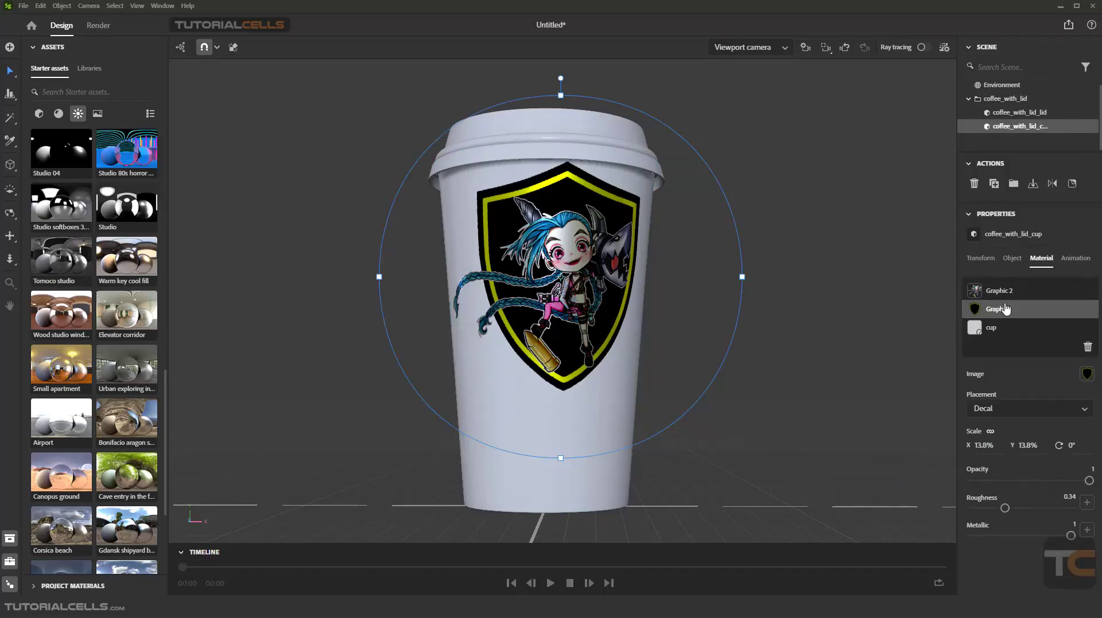
Try the character decal's roughness at 1, then lower it to 0.21 and check the reflections close up
click(980, 295)
right_drag(658, 337, 539, 313)
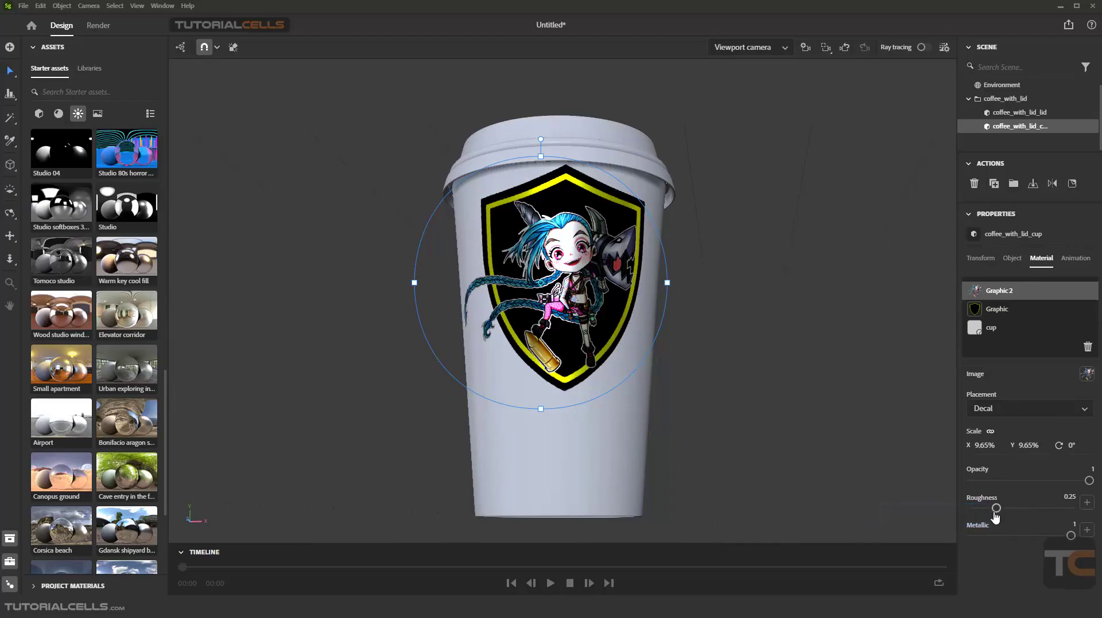
drag(994, 510, 1098, 507)
right_drag(523, 493, 585, 466)
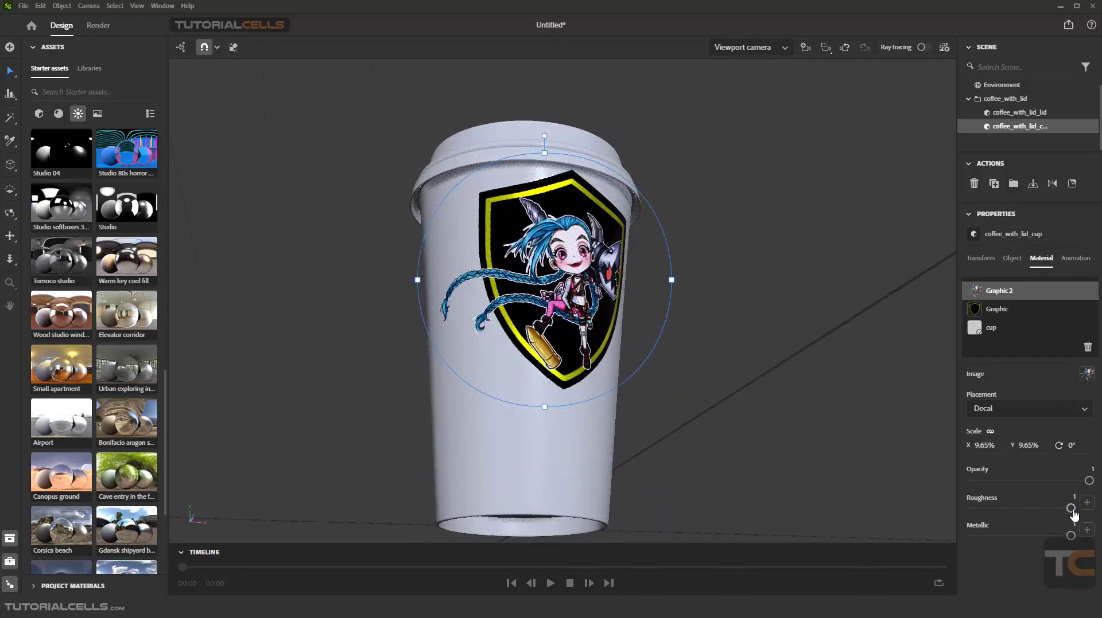
drag(1070, 508, 991, 510)
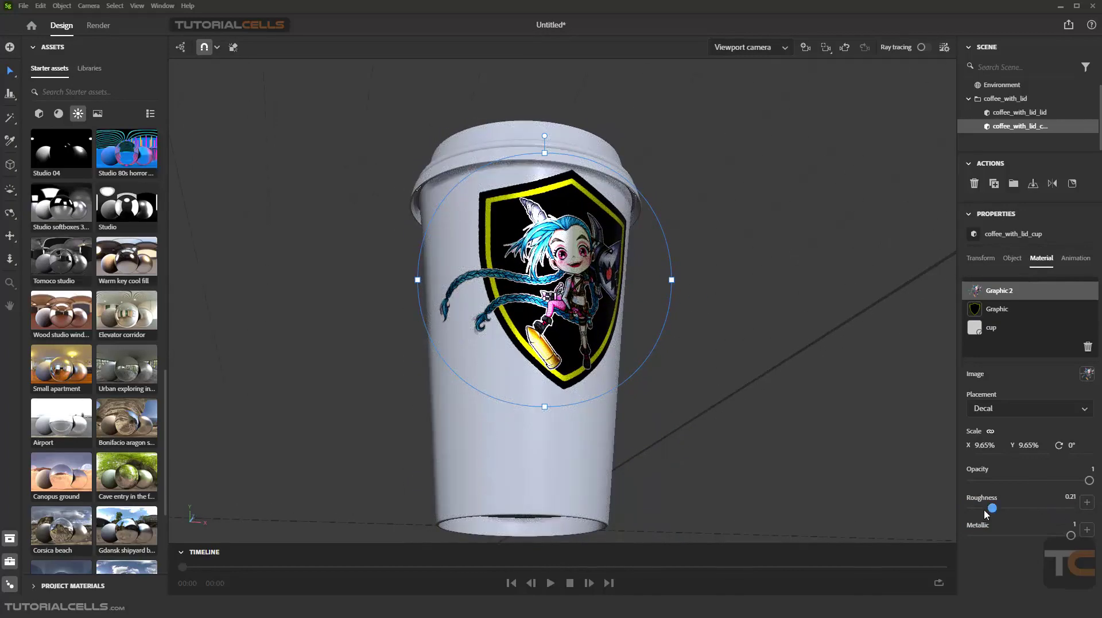
right_drag(621, 359, 625, 305)
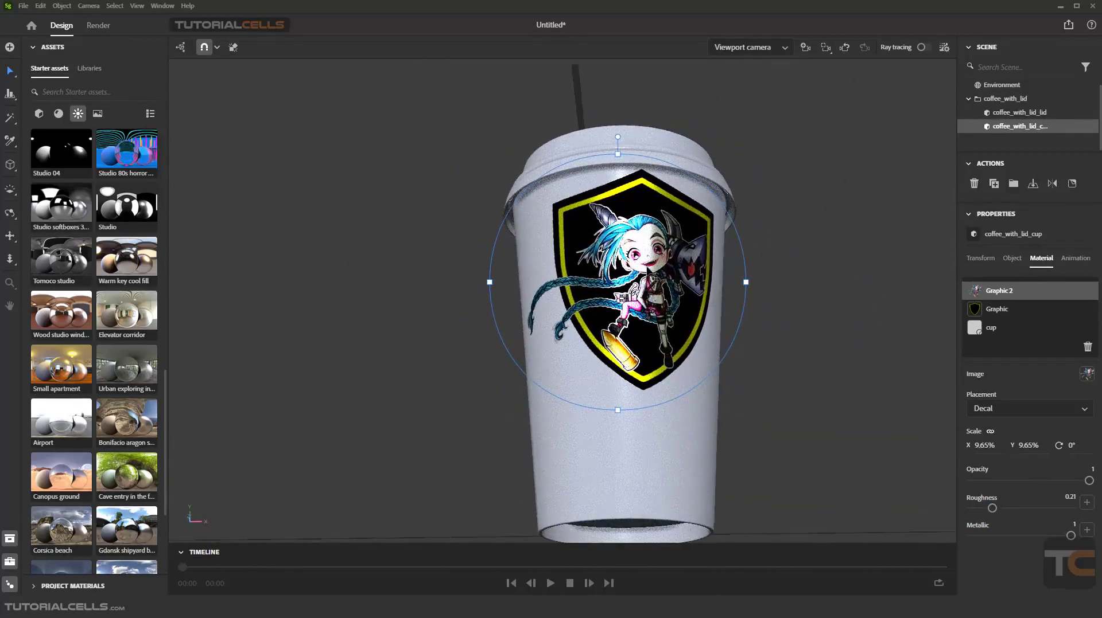
scroll(650, 271, up, 2)
scroll(649, 270, down, 1)
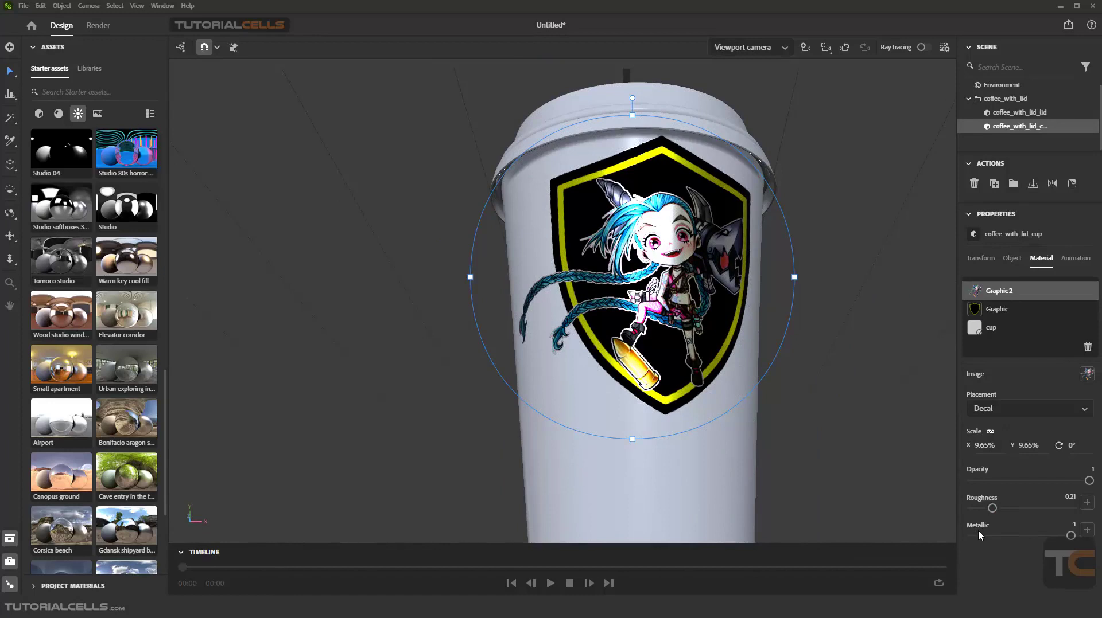
Use the black-and-white trans 2 grid JPG from the logo decal folder as the character decal's metallic map and inspect its reflections
click(1086, 530)
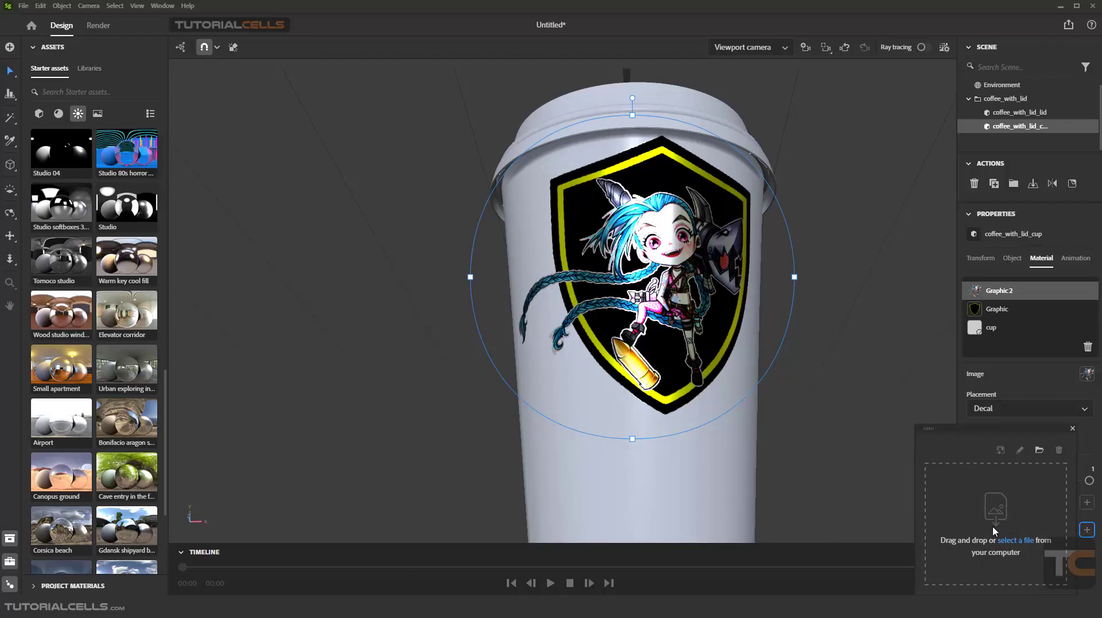
click(978, 532)
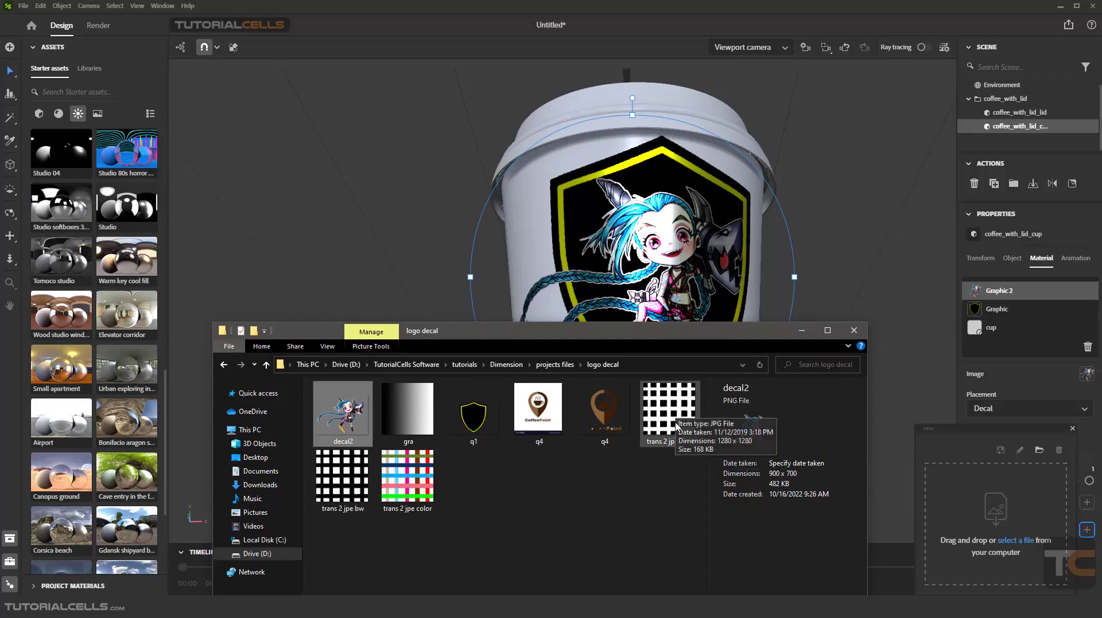
drag(672, 414, 977, 513)
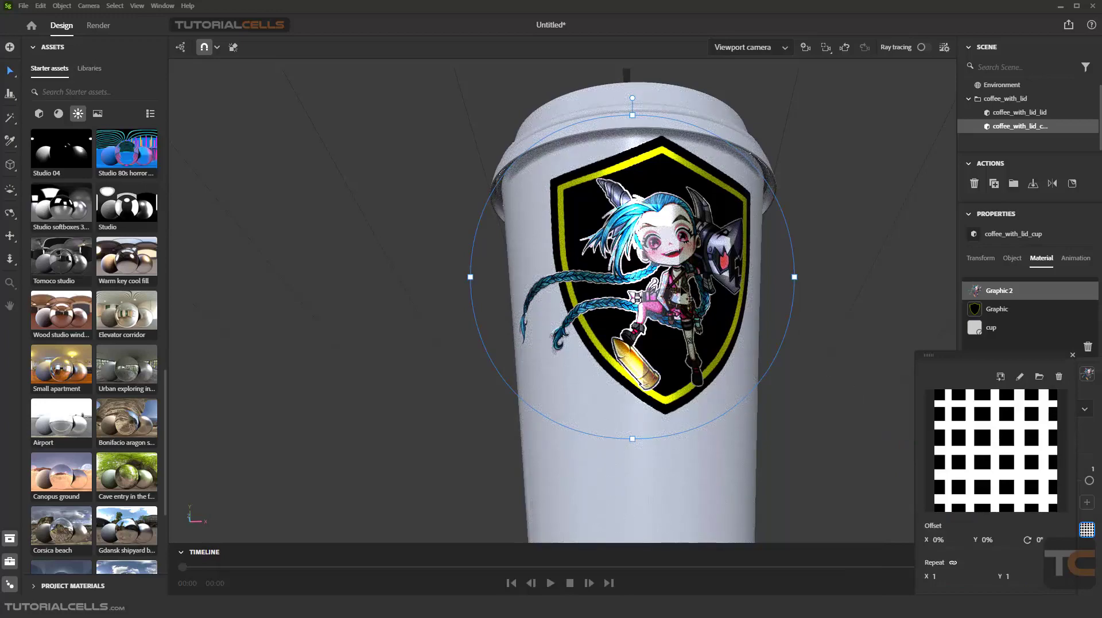
right_drag(681, 291, 677, 262)
scroll(669, 238, up, 2)
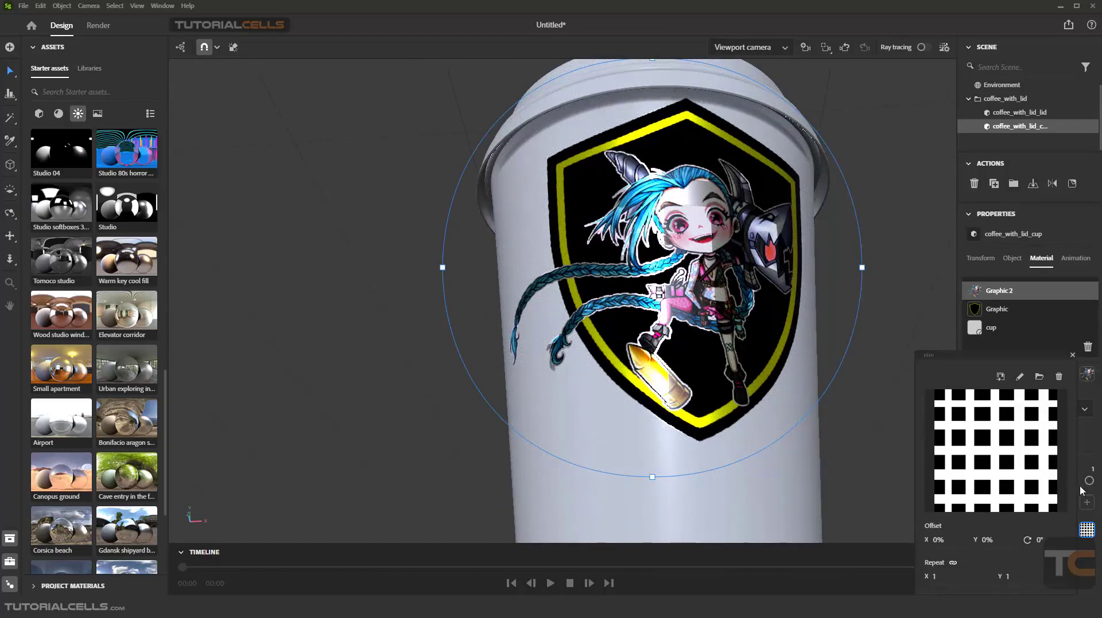
click(1085, 572)
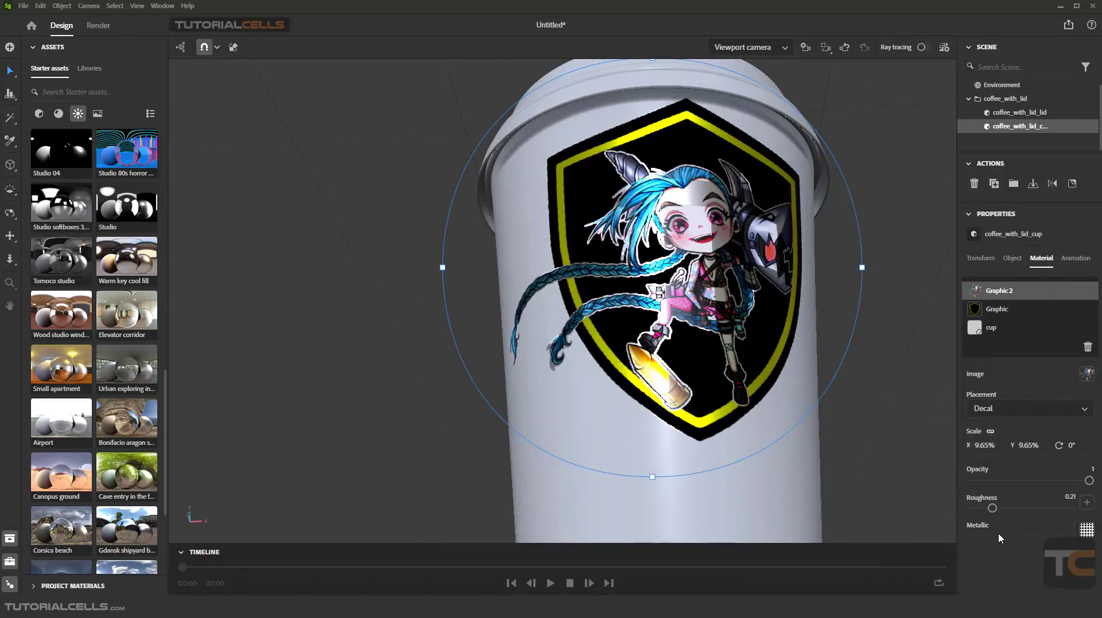
right_drag(749, 313, 728, 234)
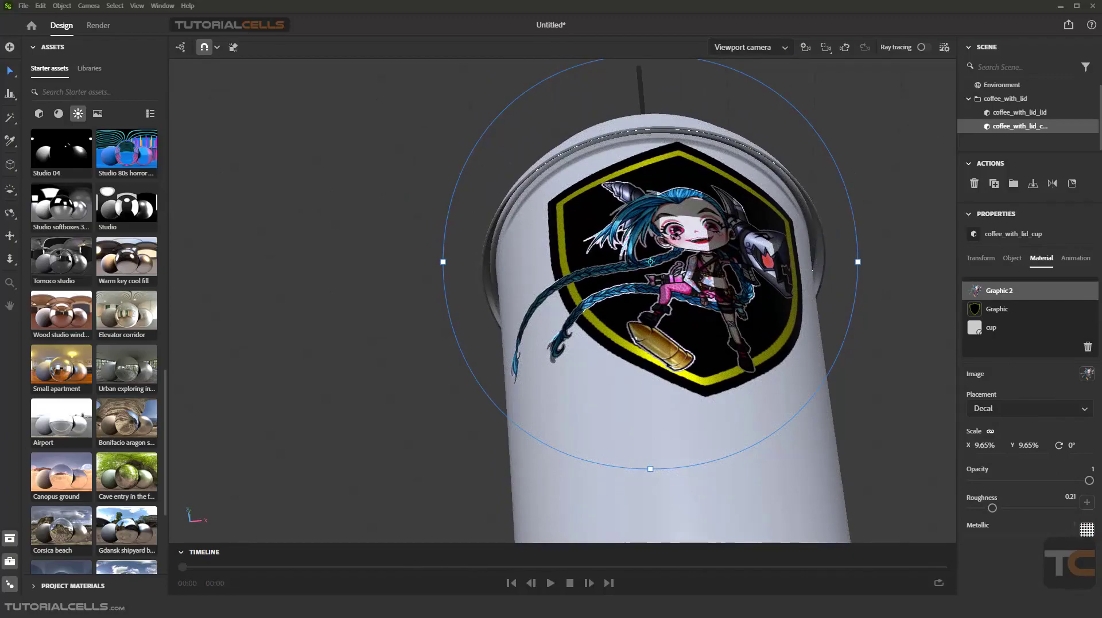
right_drag(677, 238, 751, 362)
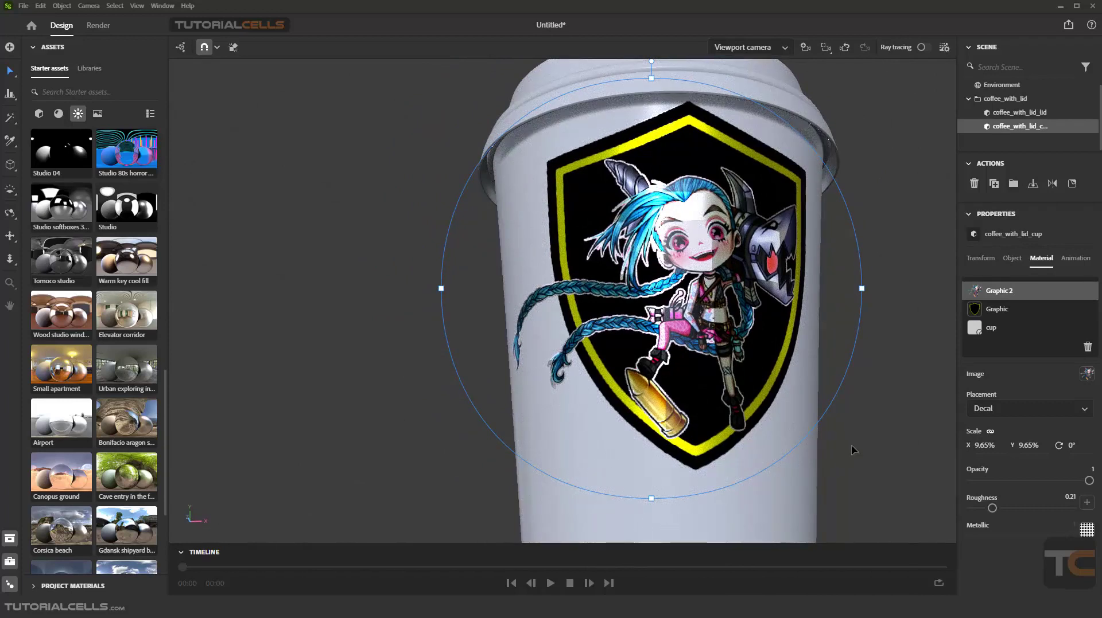
Try mirroring the cup on the X axis in local space, and undo the mirror
click(1054, 185)
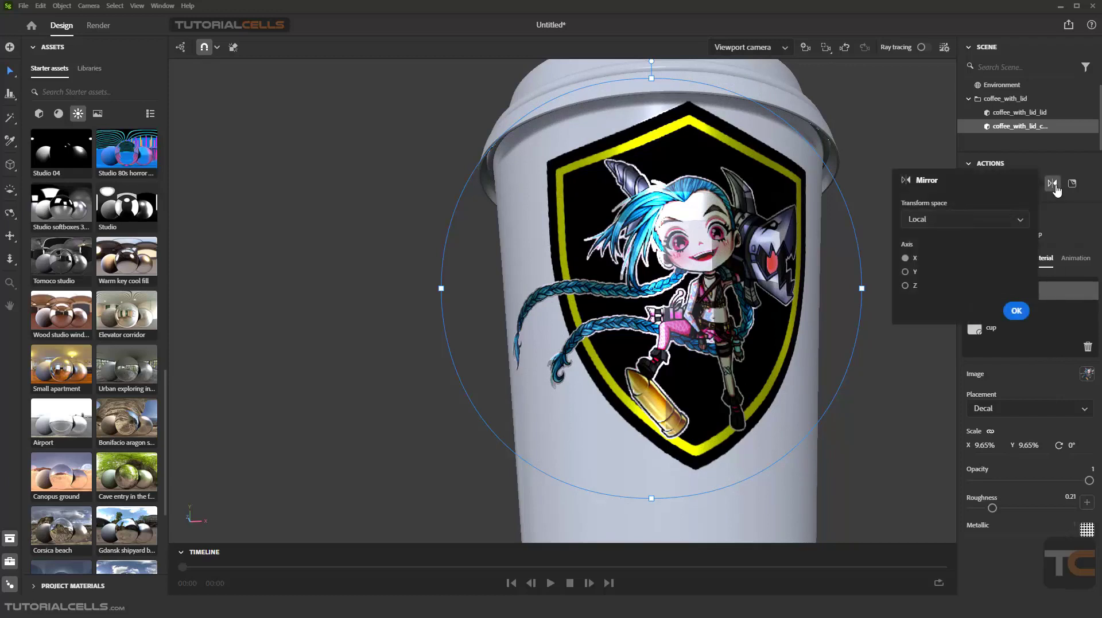
click(1005, 311)
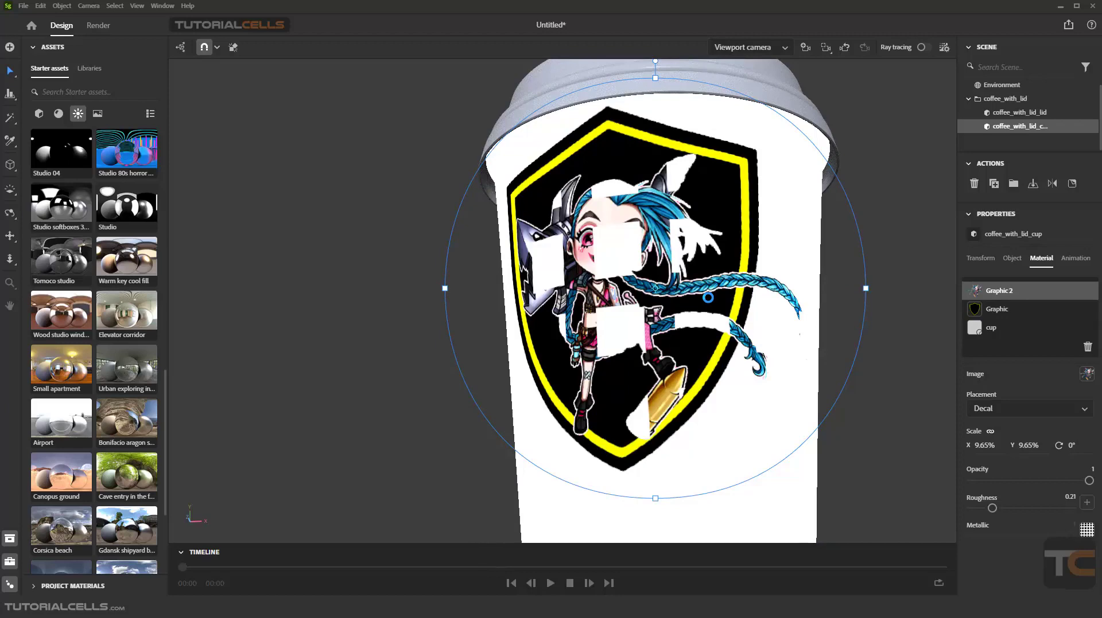
key(ctrl+z)
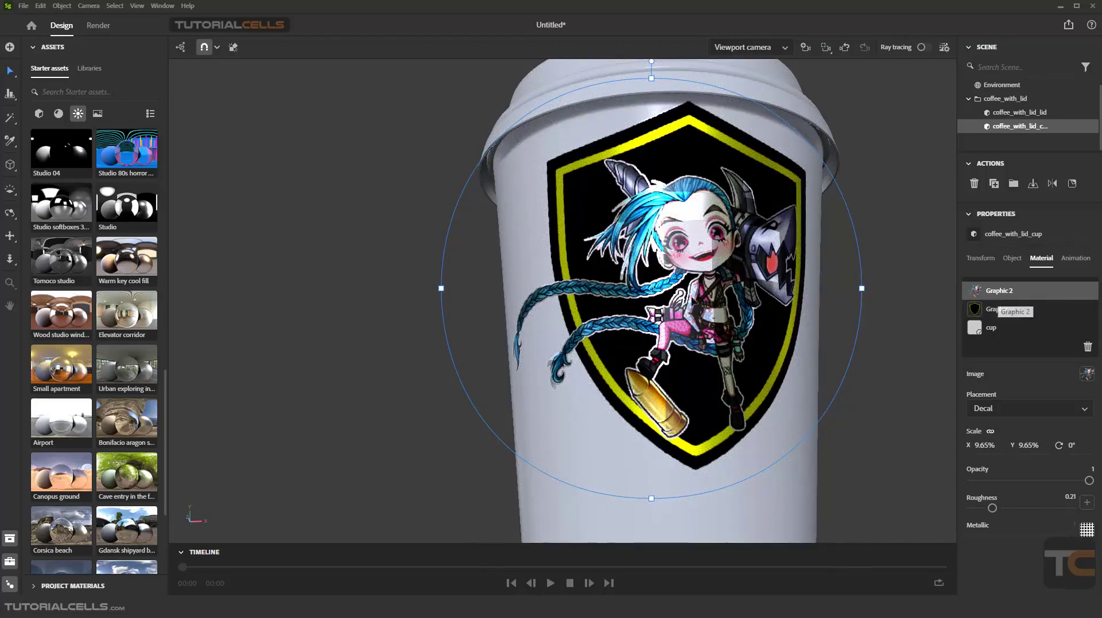
Try placing the Logo 46 Illustrator file from the logo AI-PSD folder as a decal over the cup's shield, and delete that graphic layer
right_drag(625, 290, 693, 293)
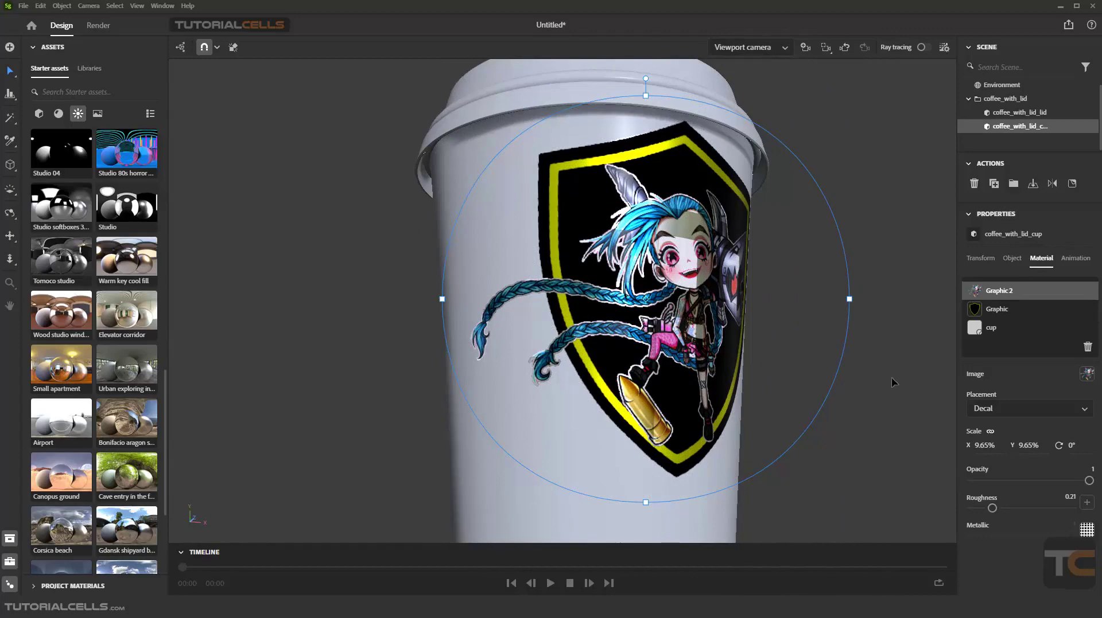
right_drag(894, 381, 769, 387)
scroll(703, 322, down, 4)
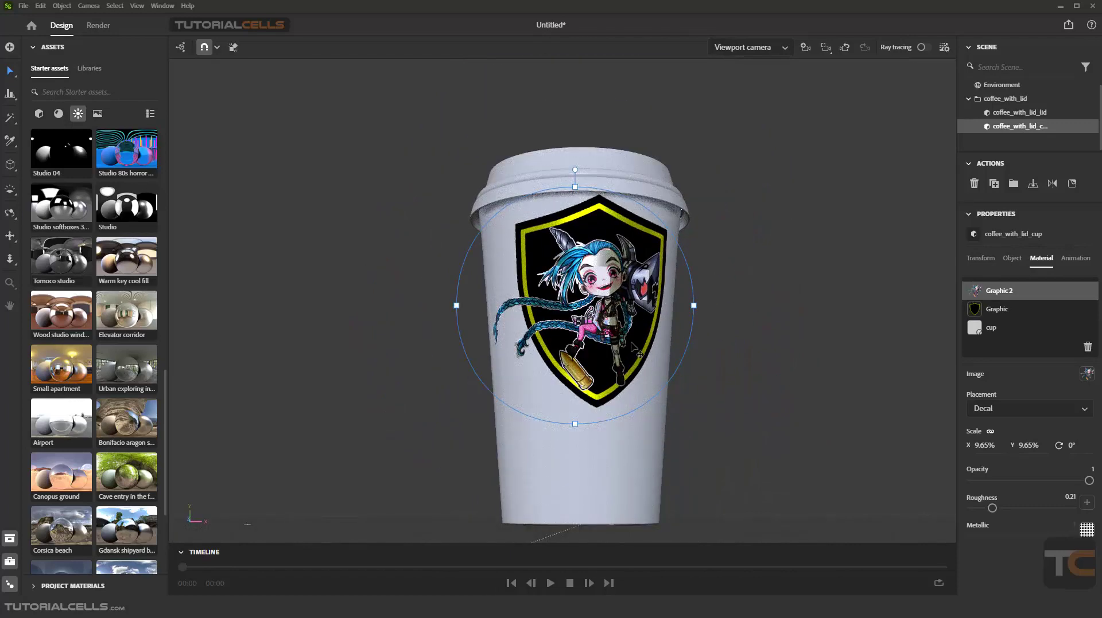
key(alt+Tab)
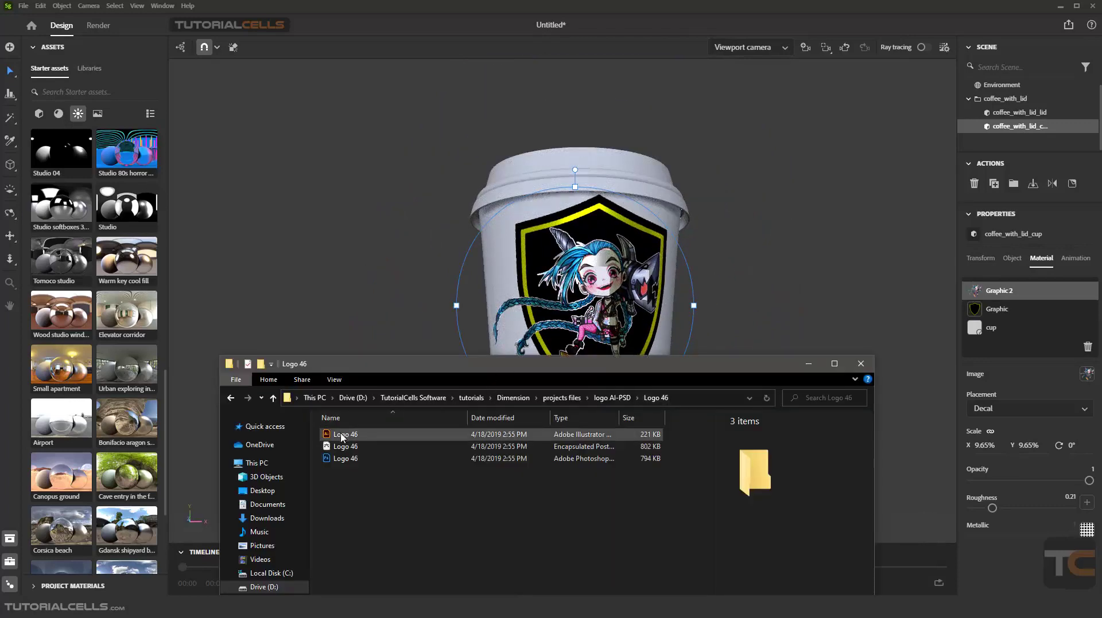
drag(341, 437, 573, 283)
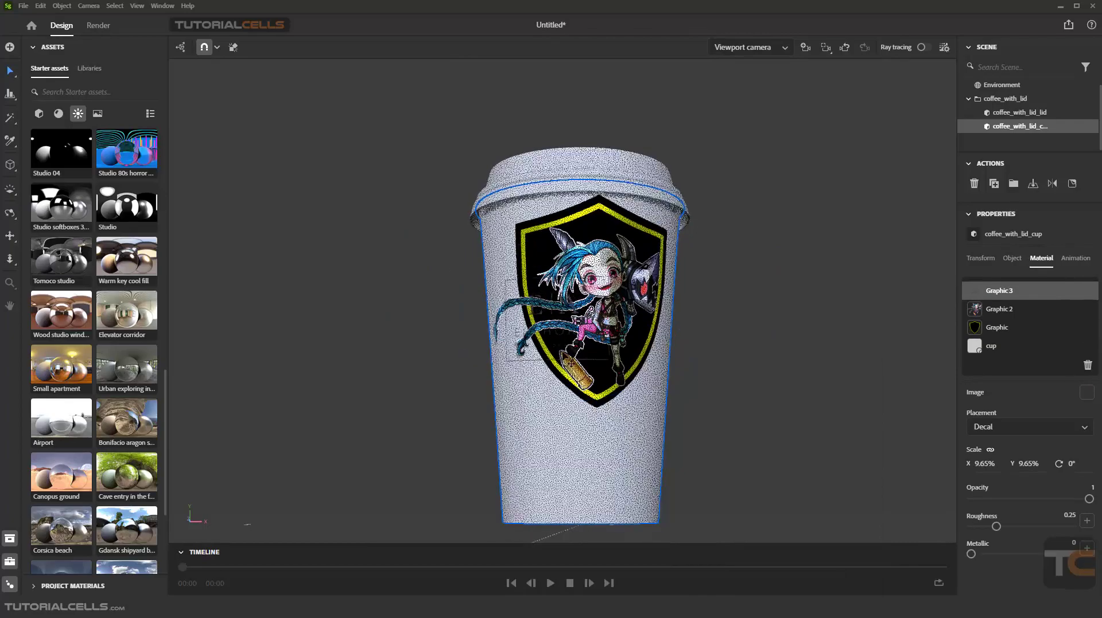
mouse_move(568, 402)
mouse_down()
mouse_move(559, 201)
mouse_move(585, 270)
mouse_move(608, 229)
mouse_move(601, 267)
mouse_up()
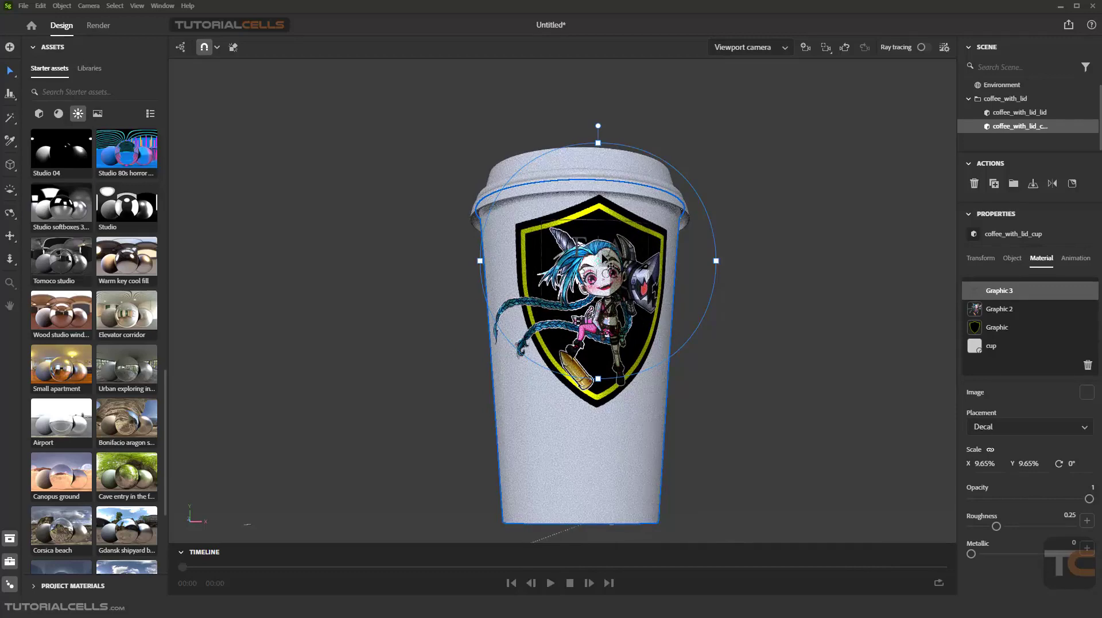
key(Delete)
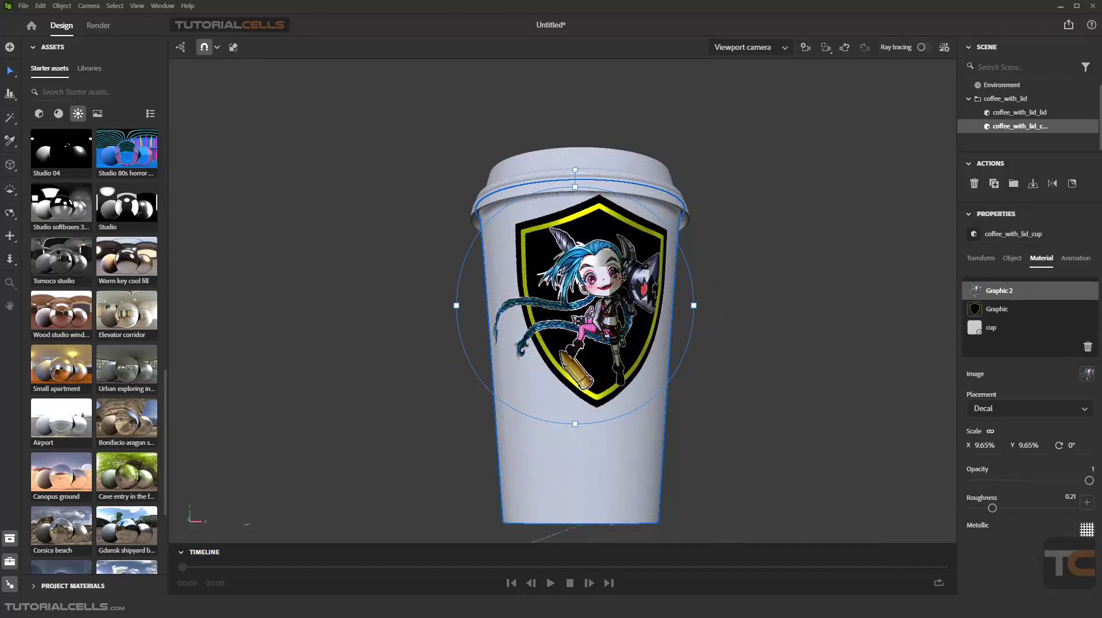
alt+drag(523, 422, 551, 413)
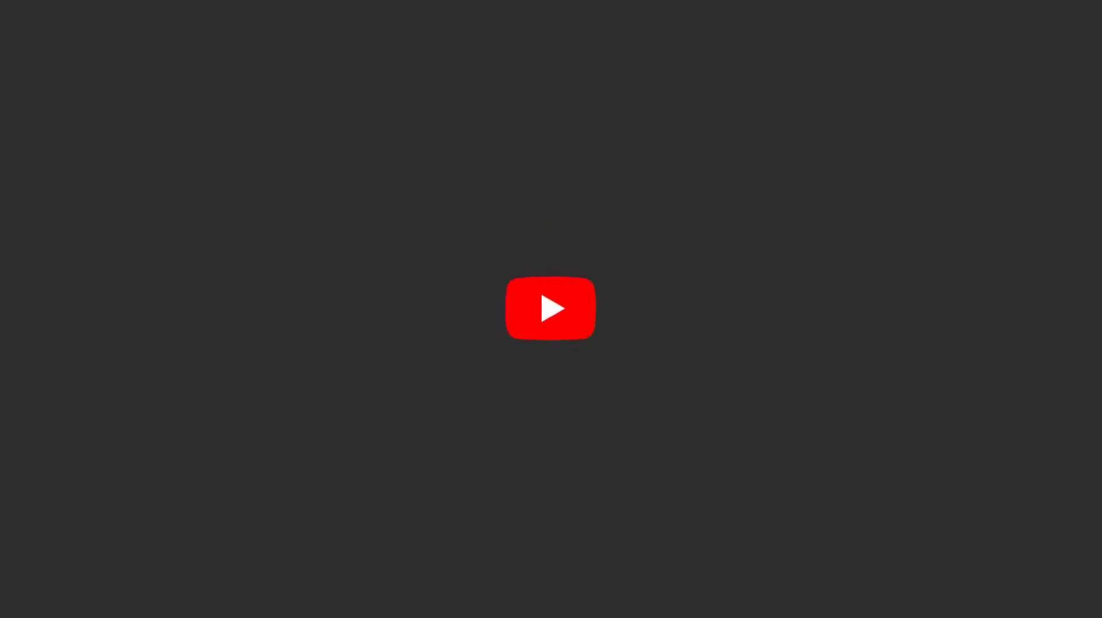